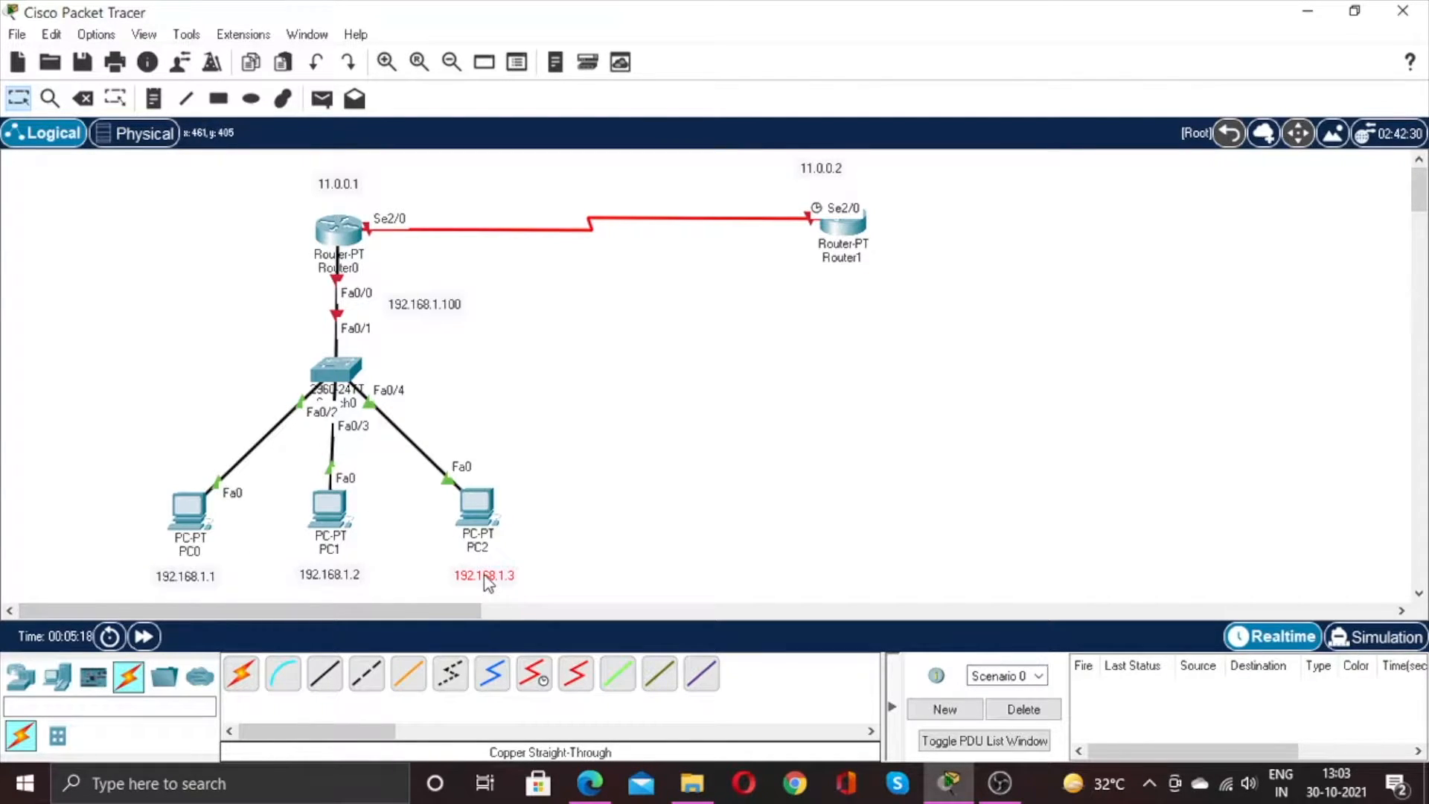
Move the 192.168.1.3 address label slightly closer to PC2.
{"action": "left_click_drag", "start_coordinate": [484, 574], "coordinate": [483, 559]}
Open Router0's command-line interface and answer no to the initial configuration dialog.
{"action": "mouse_move", "coordinate": [355, 246]}
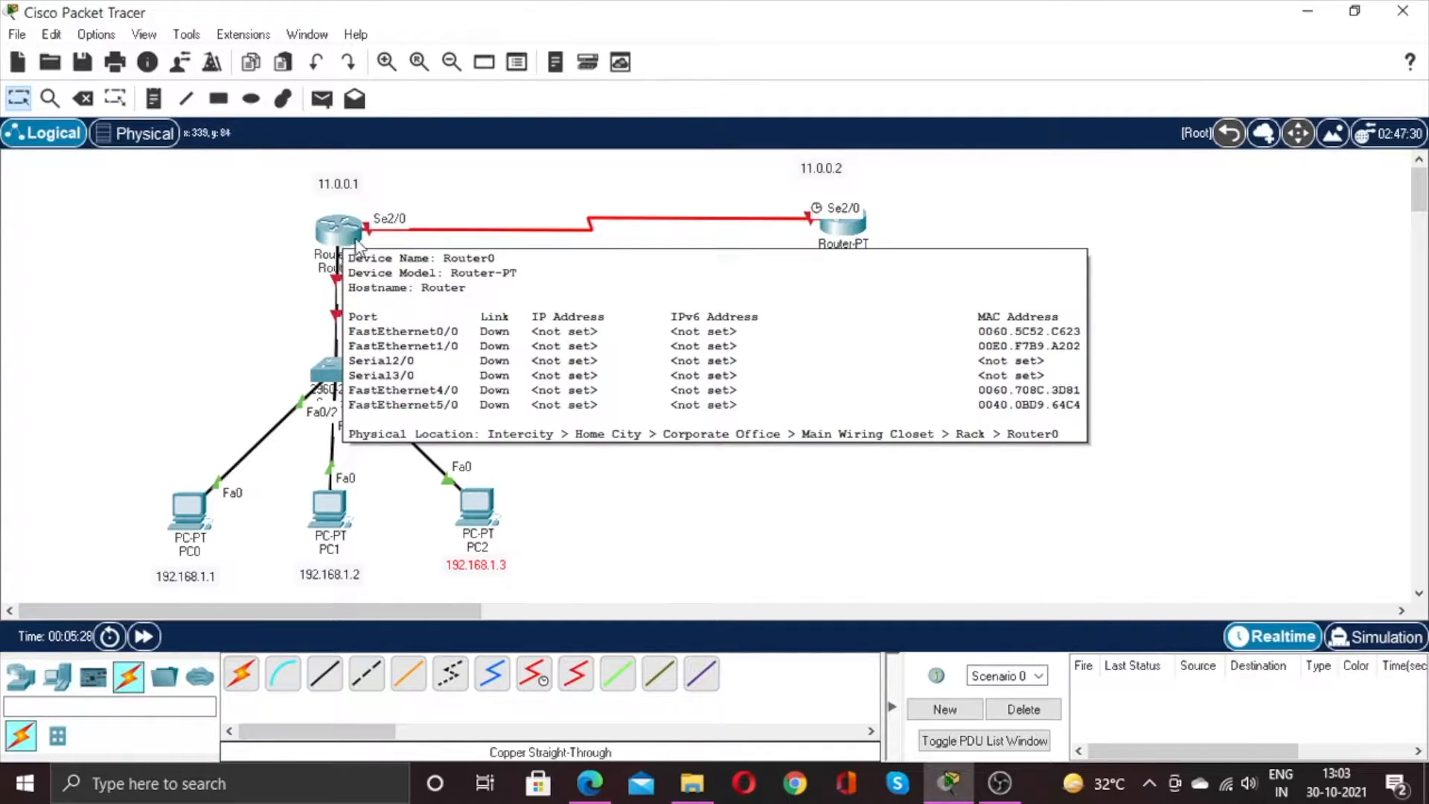
{"action": "left_click", "coordinate": [344, 229]}
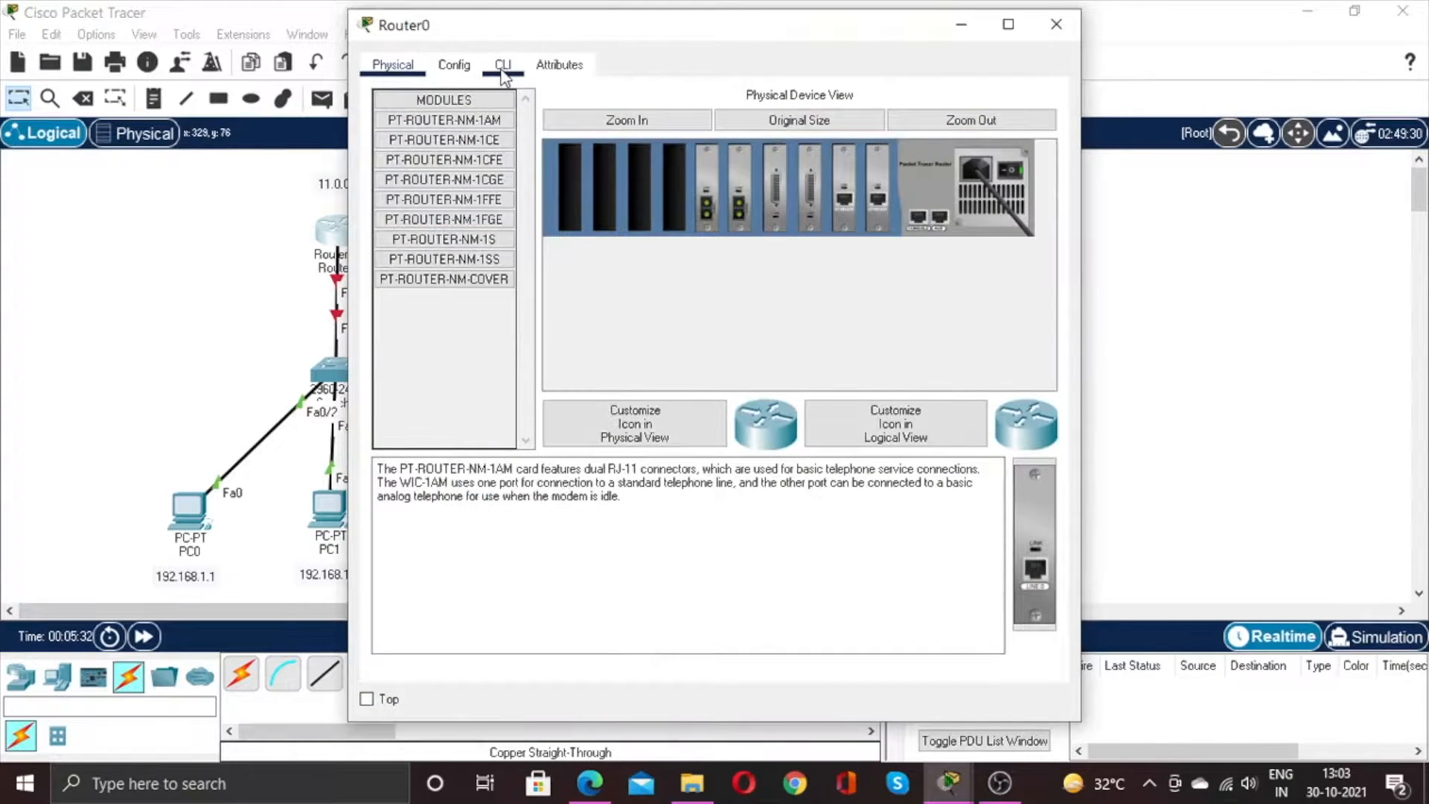
{"action": "left_click", "coordinate": [503, 75]}
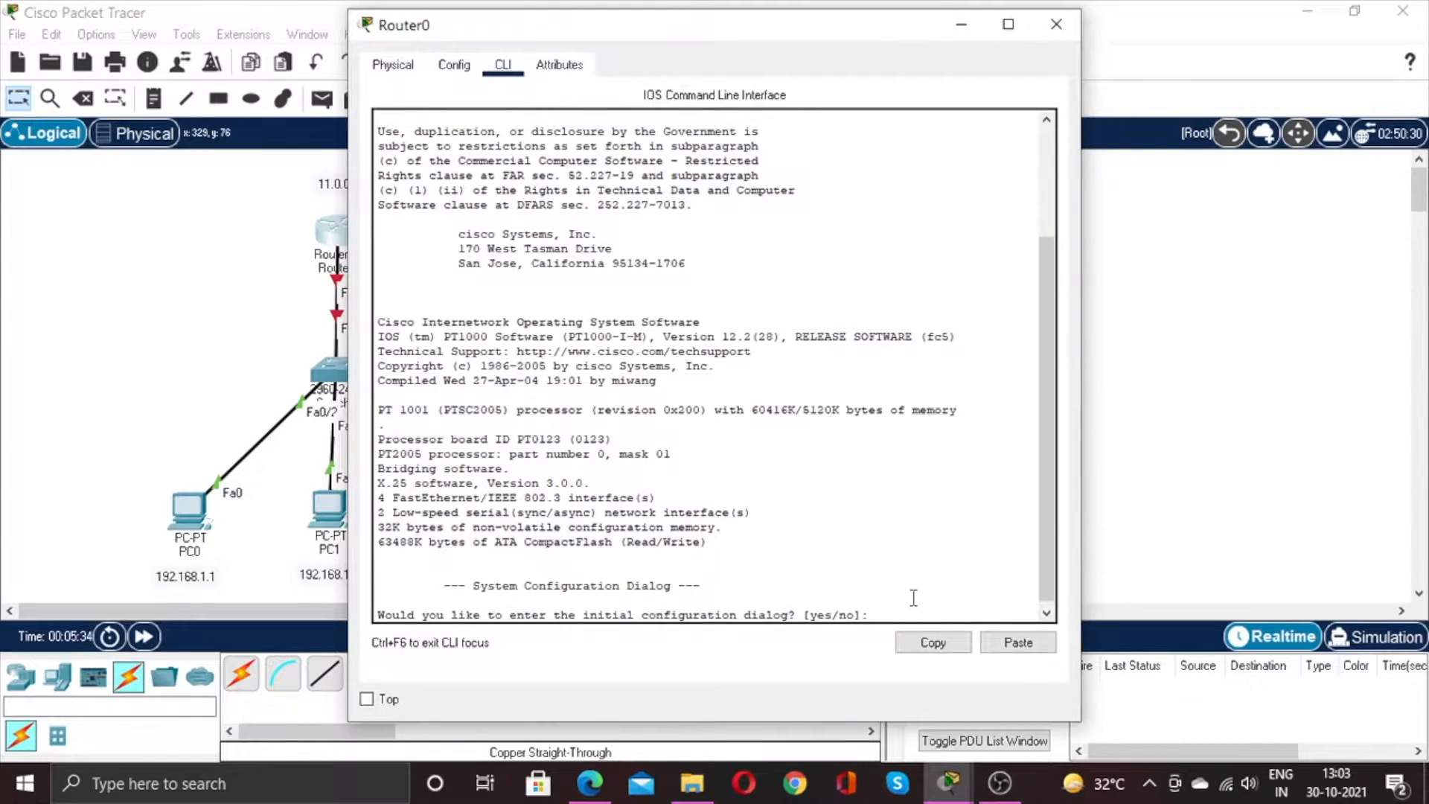
{"action": "type", "text": "no"}
{"action": "key", "text": "Return"}
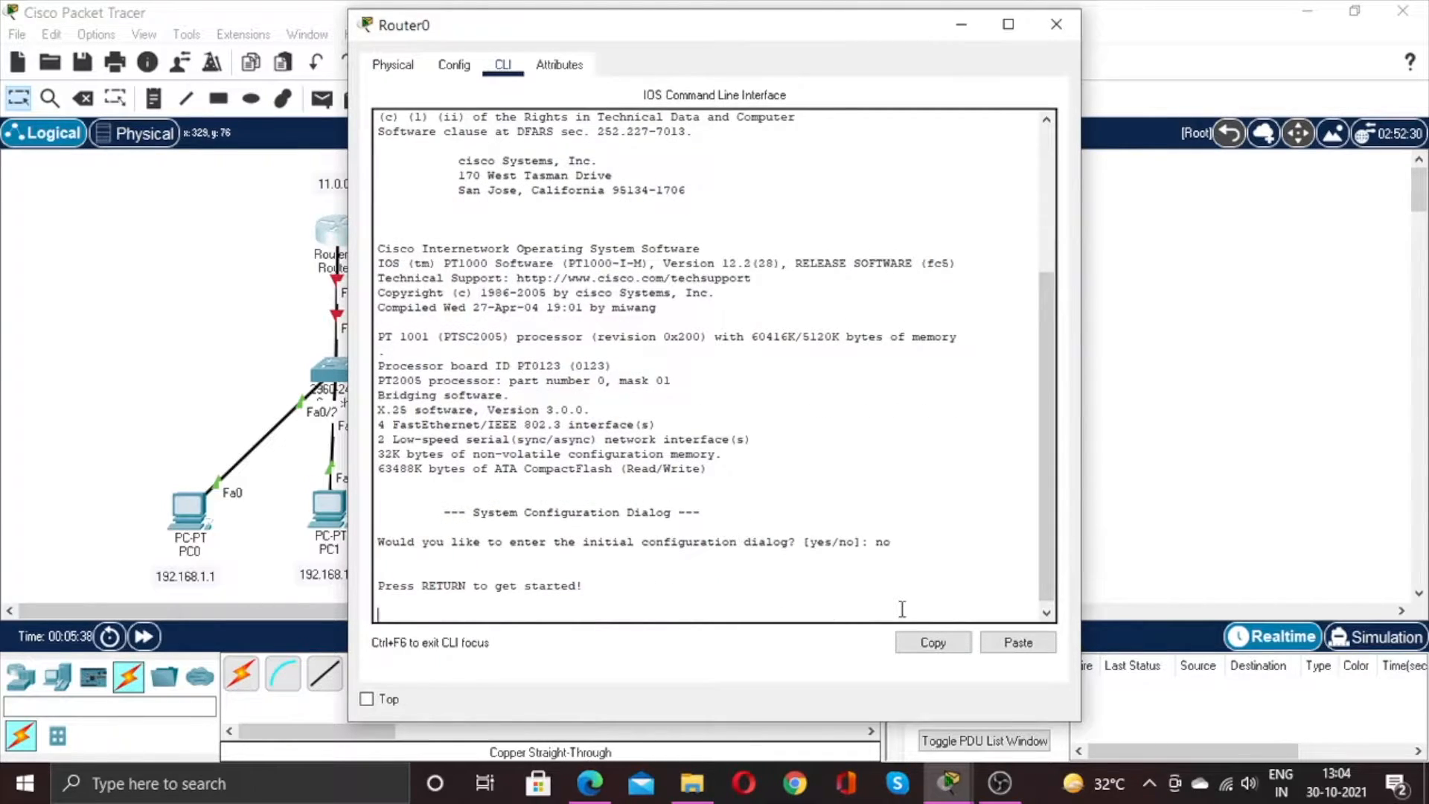
{"action": "key", "text": "Return"}
Enter privileged mode and then global configuration mode on Router0, using en and conf ter.
{"action": "type", "text": "er>e"}
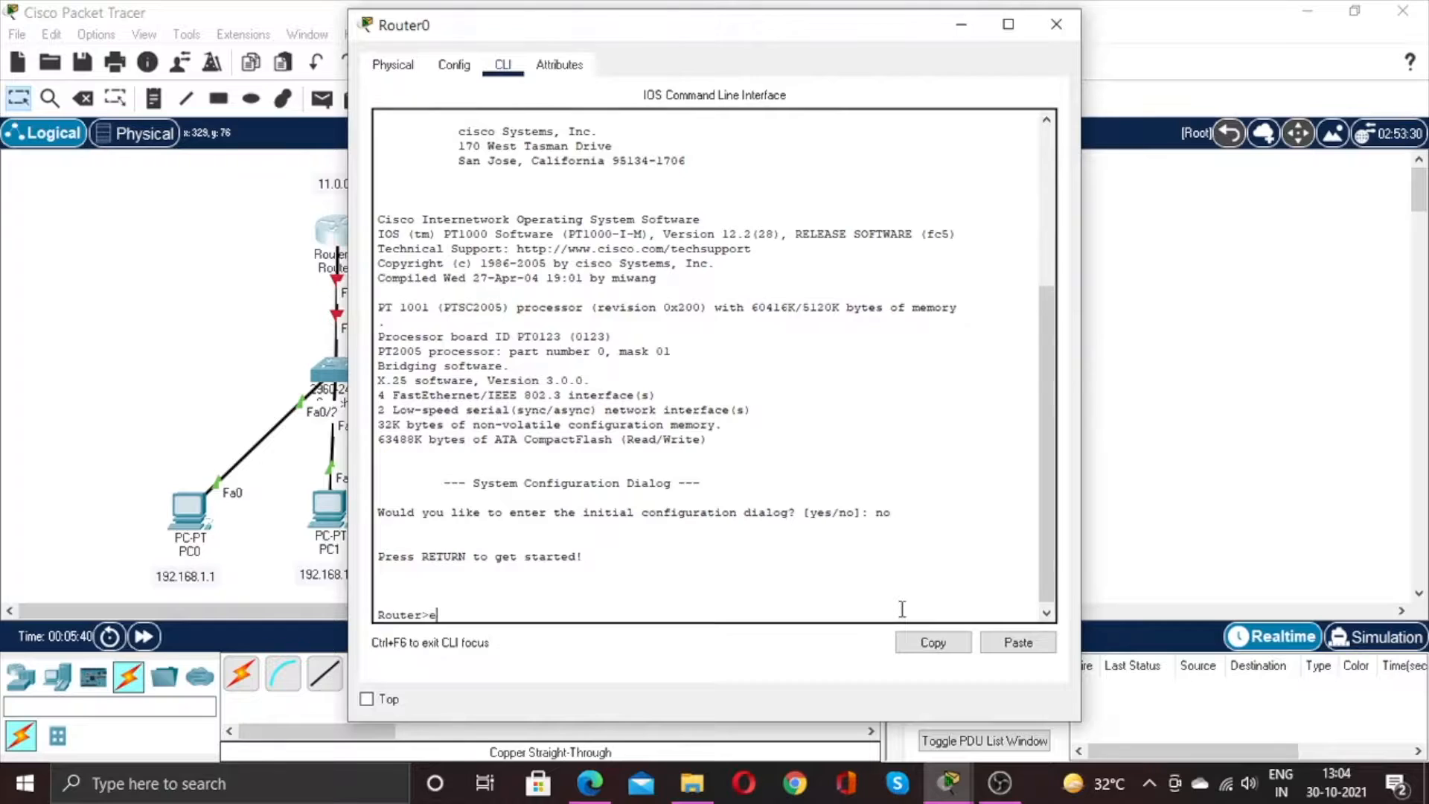
{"action": "type", "text": "n"}
{"action": "key", "text": "Return"}
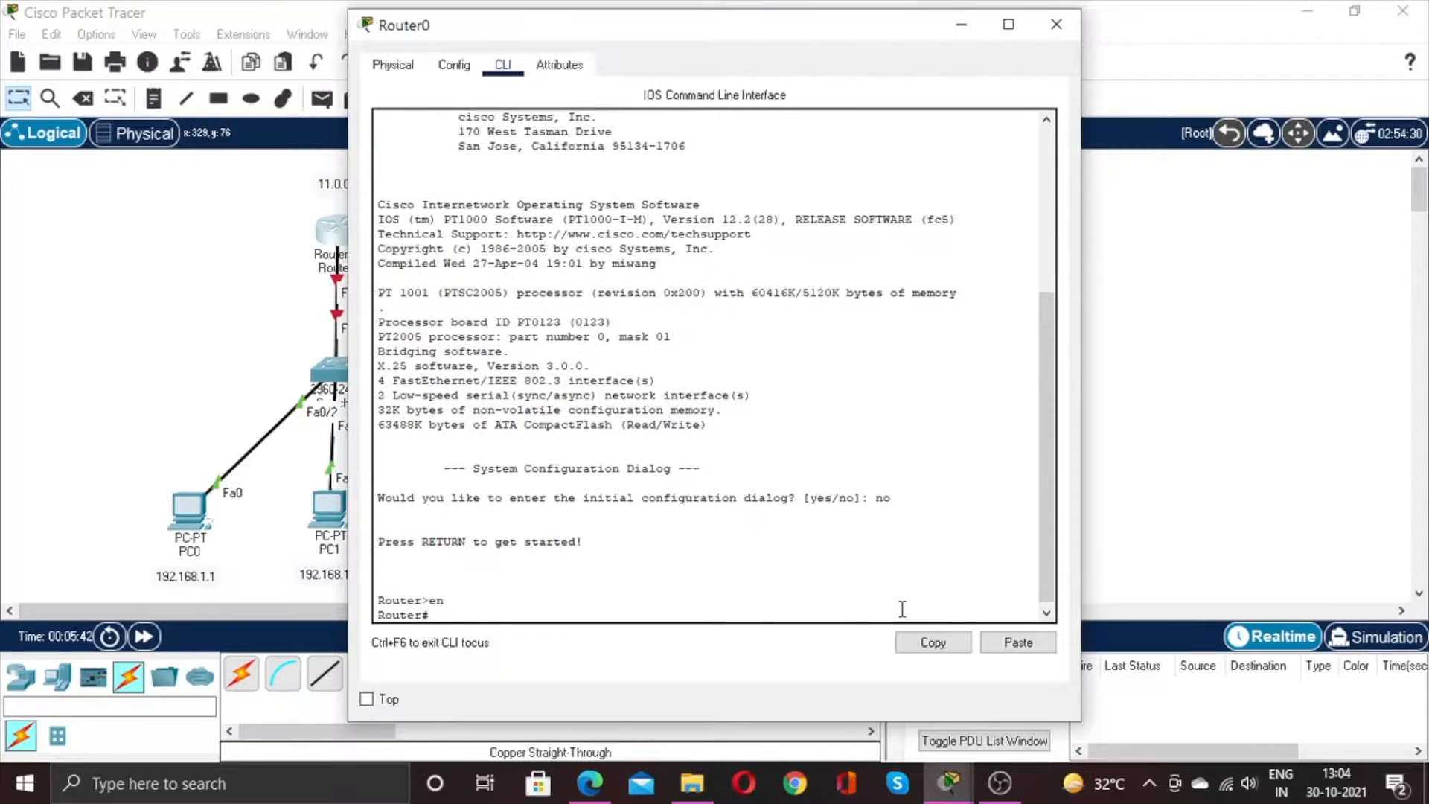
{"action": "type", "text": "conf ter"}
{"action": "key", "text": "Return"}
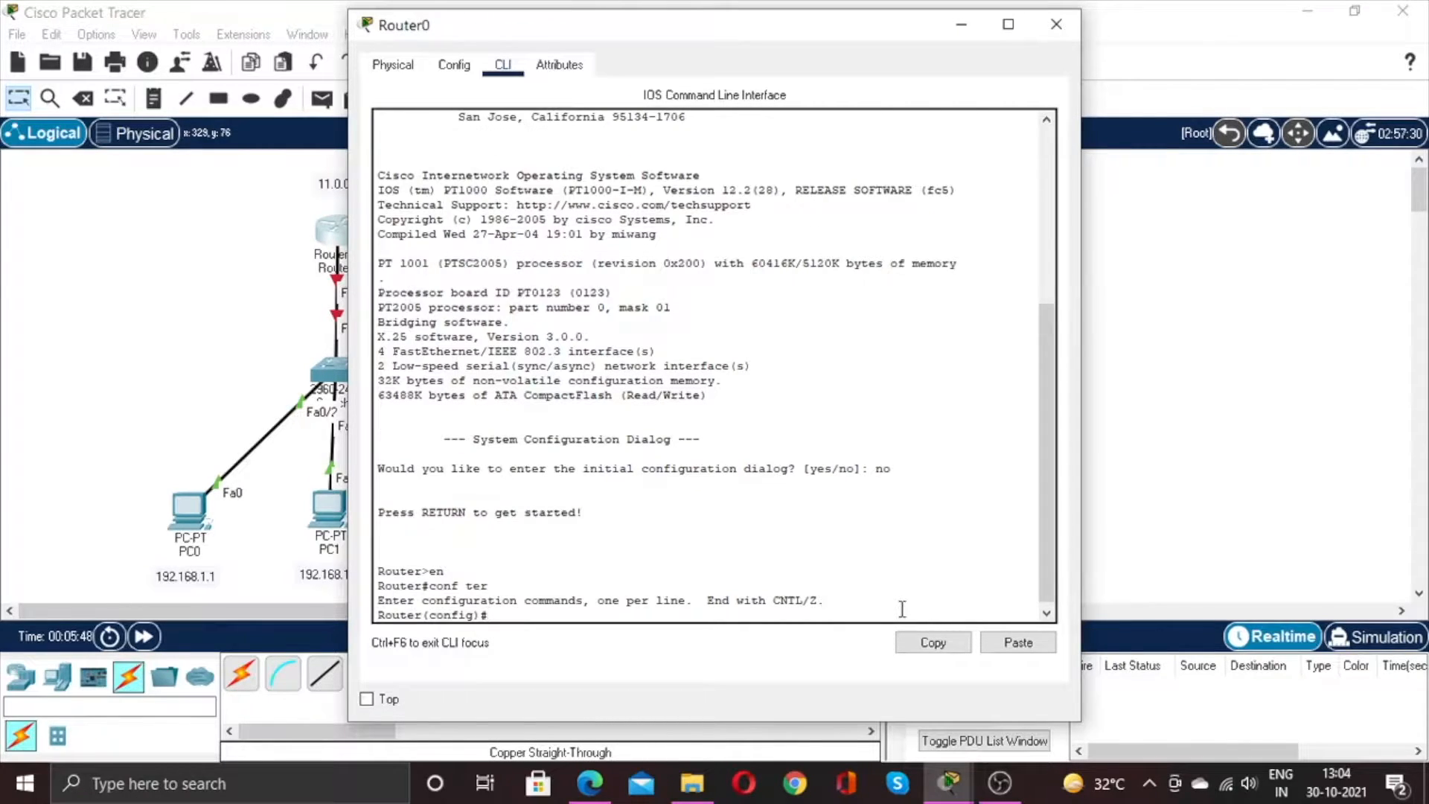
Assign Router0's interface f0/0 the IP address 192.168.1.100 with subnet mask 255.255.255.0.
{"action": "type", "text": "int"}
{"action": "left_click_drag", "start_coordinate": [686, 35], "coordinate": [771, 57]}
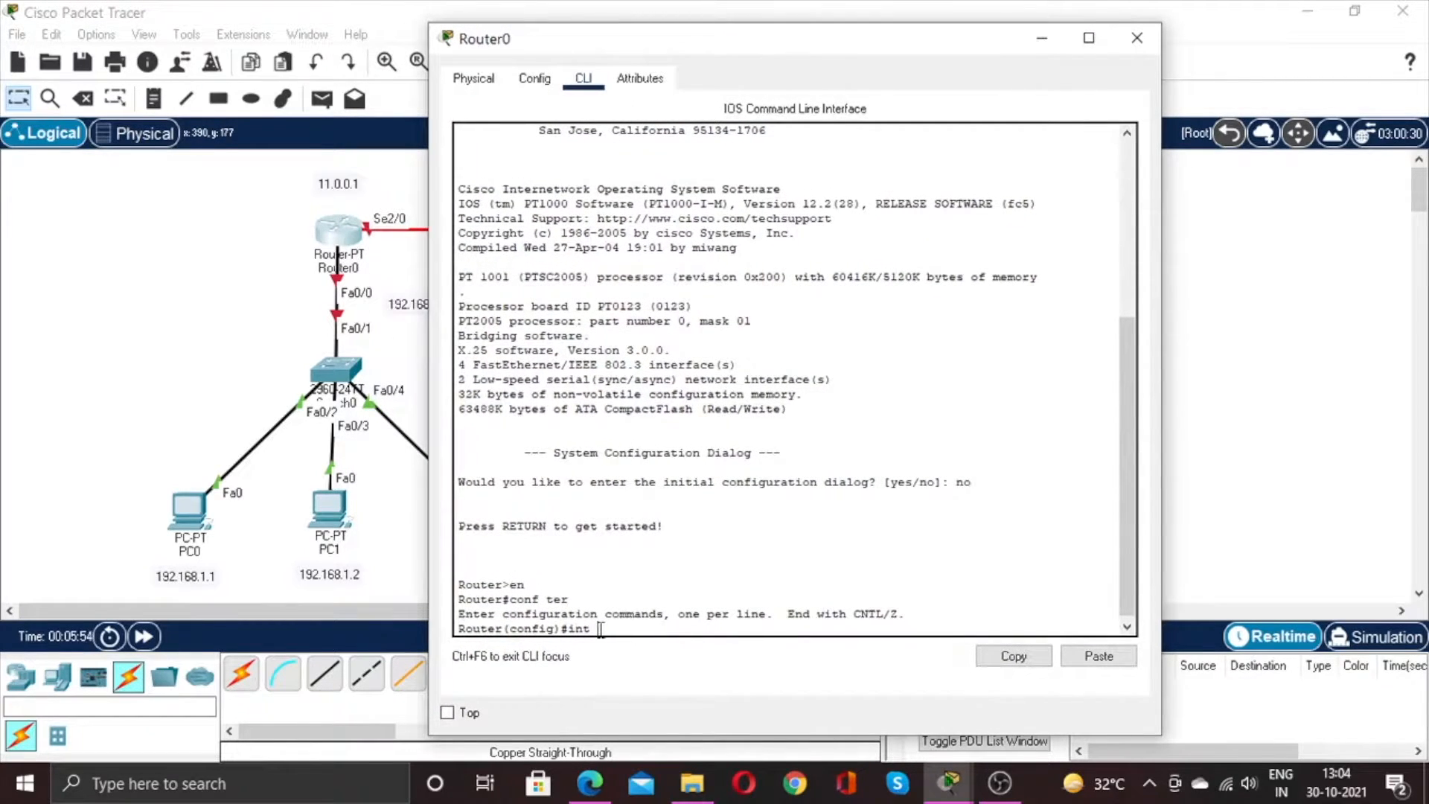
{"action": "type", "text": "f0/0"}
{"action": "key", "text": "Return"}
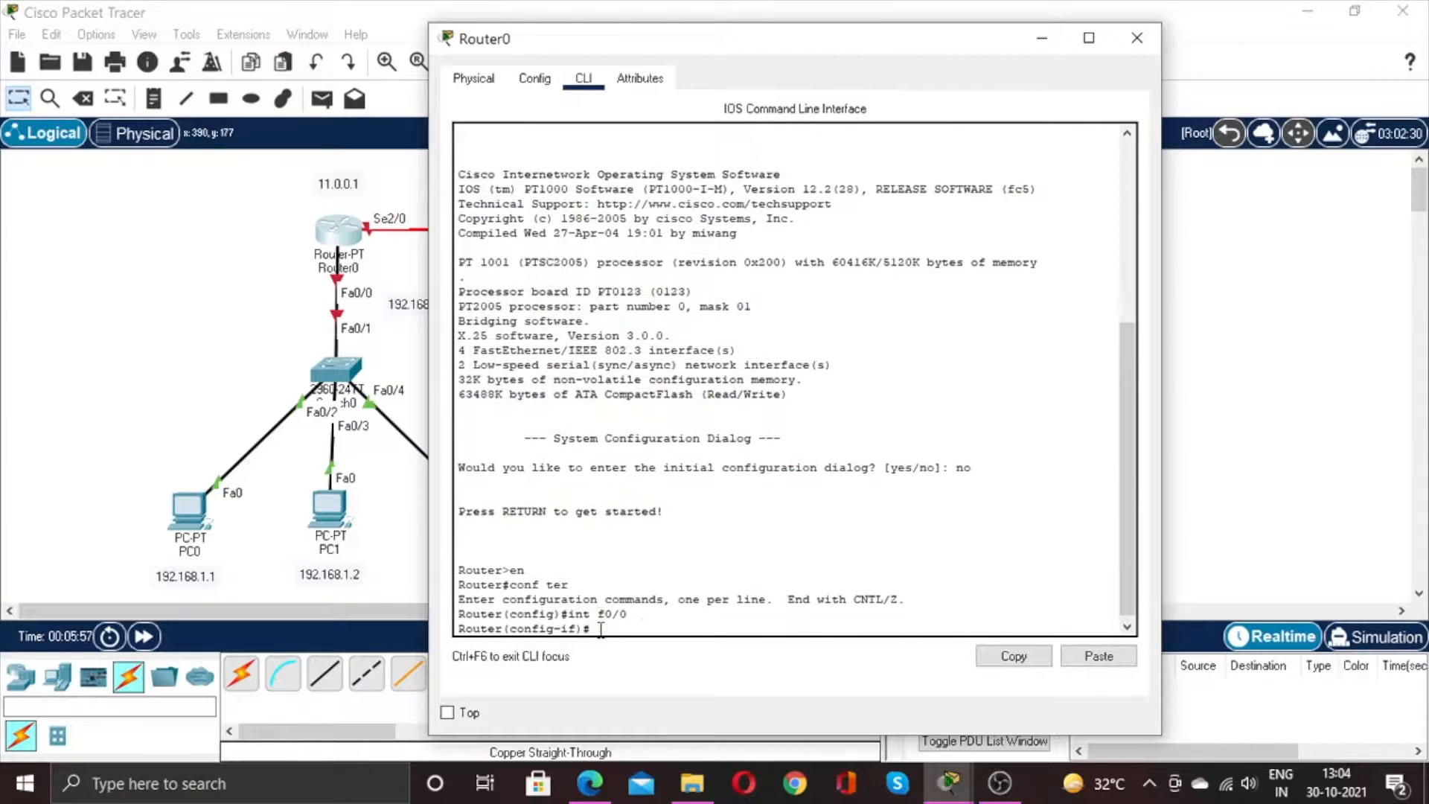
{"action": "type", "text": "ip add 192.168.1.100 255"}
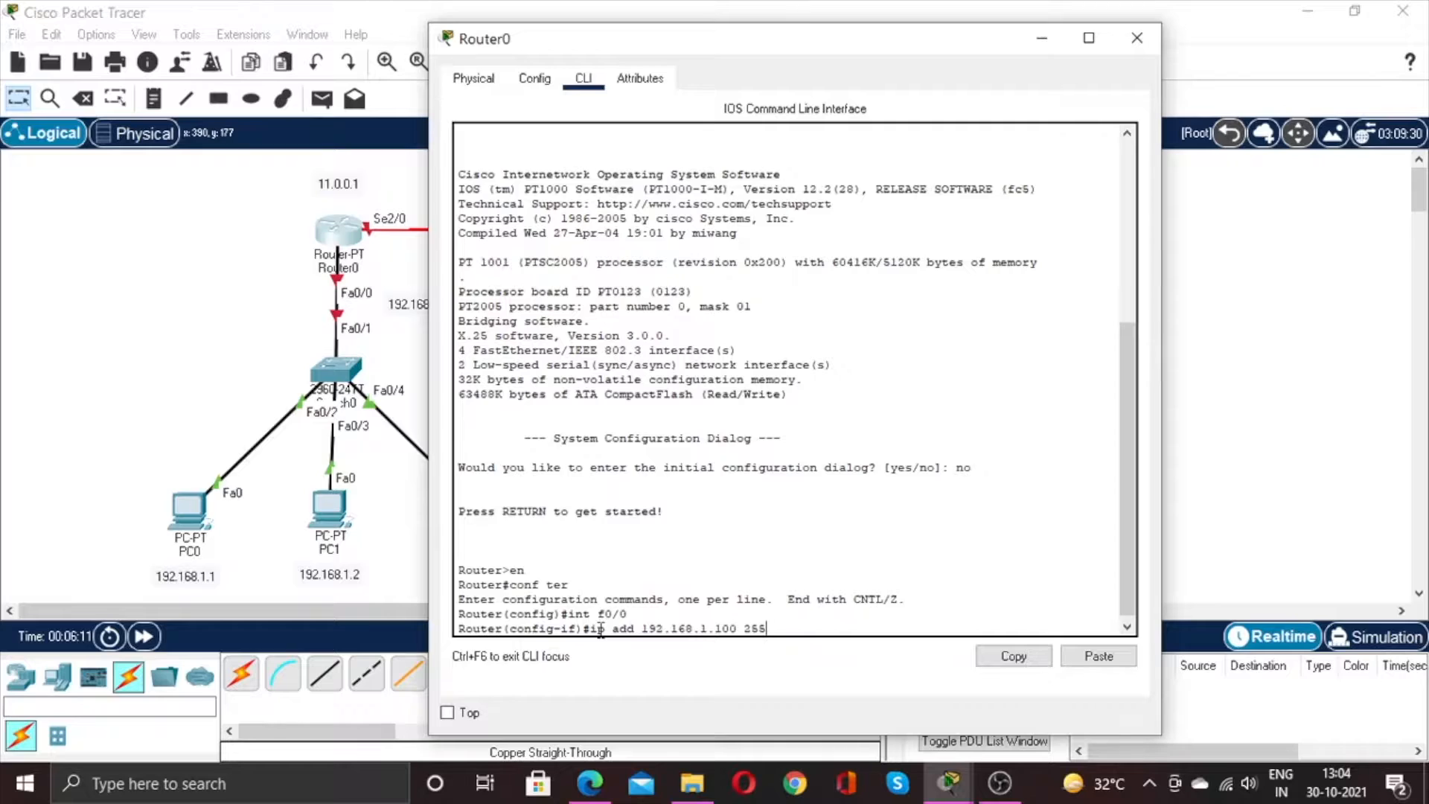
{"action": "type", "text": ".255.255.0"}
{"action": "key", "text": "Return"}
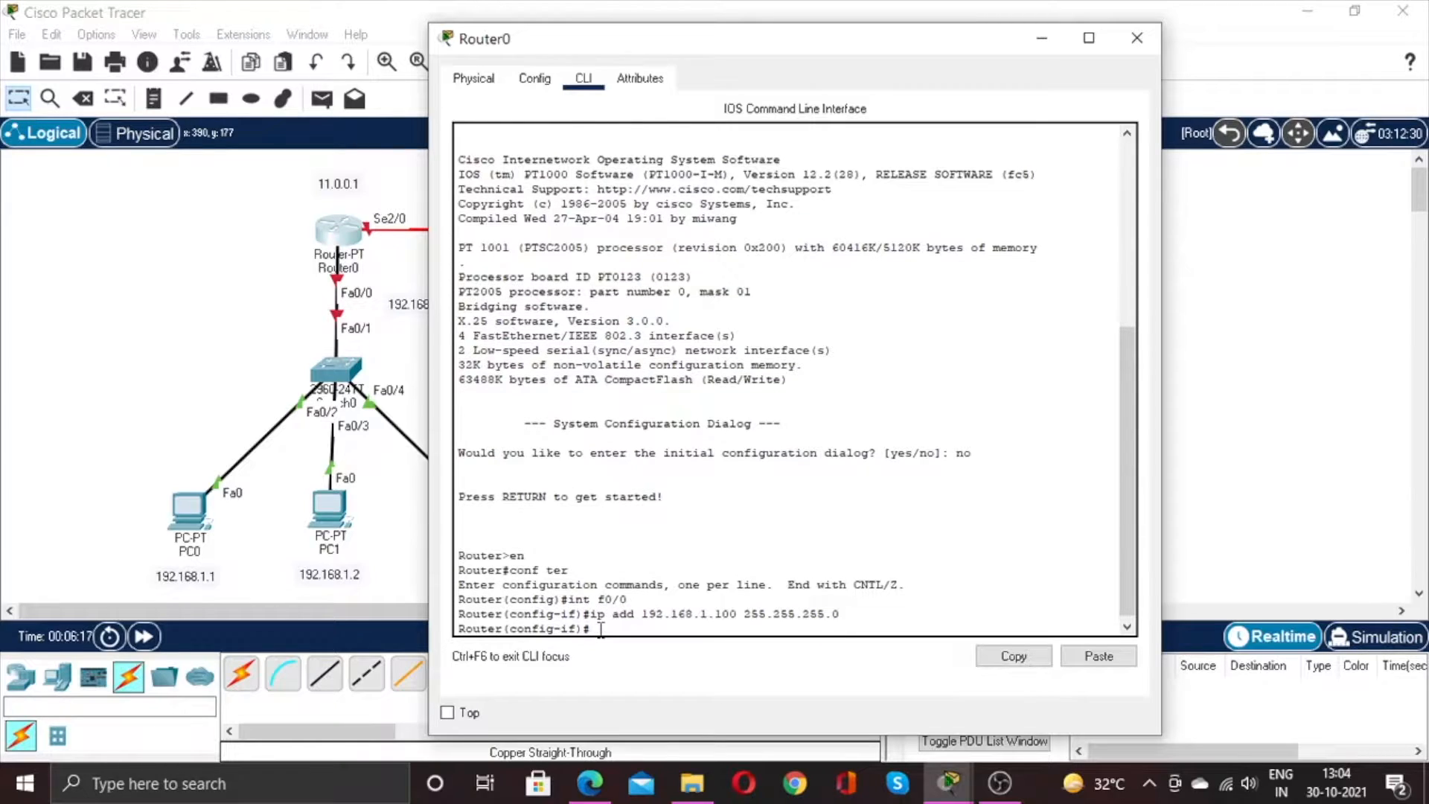
Enable Router0's f0/0 interface with no sh and exit to global configuration mode.
{"action": "type", "text": "no sh"}
{"action": "key", "text": "Return"}
{"action": "key", "text": "Return"}
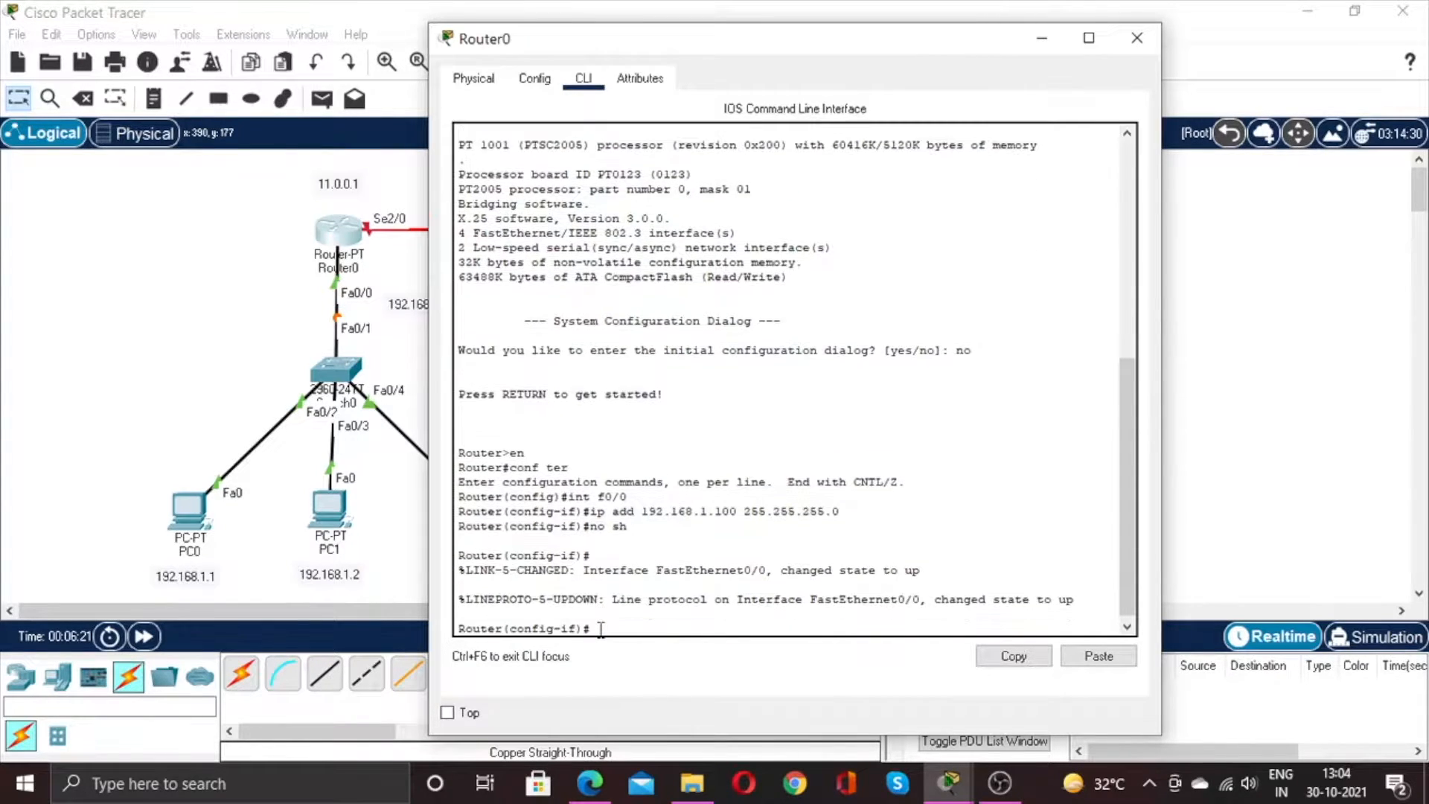
{"action": "type", "text": "exit"}
{"action": "key", "text": "Return"}
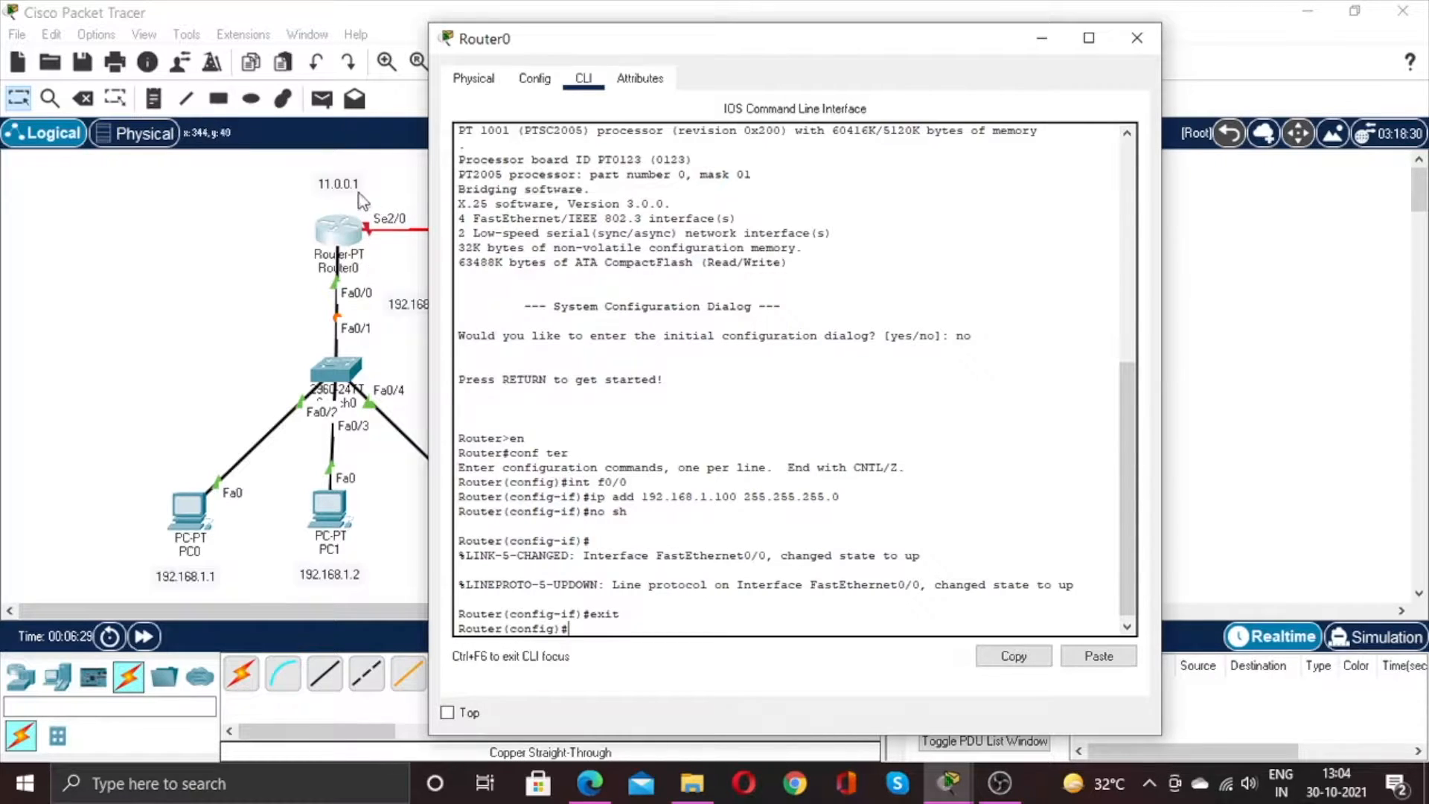
Assign Router0's serial interface s2/0 the IP address 11.0.0.1 with subnet mask 255.0.0.0.
{"action": "type", "text": "int s2/0"}
{"action": "key", "text": "Return"}
{"action": "type", "text": "ig-if)#i"}
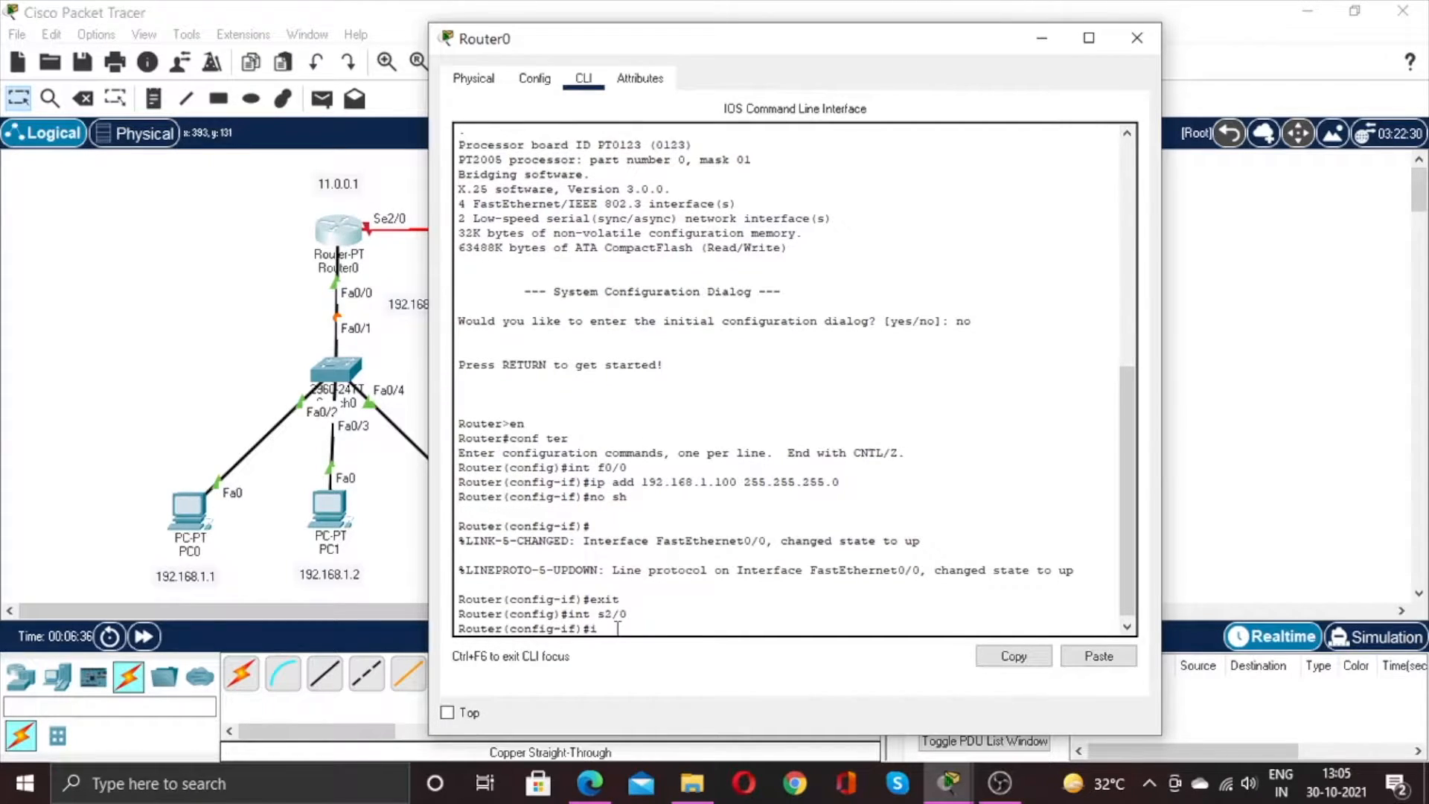
{"action": "type", "text": "p add 11.0.0.1 255.0.0.0"}
{"action": "key", "text": "Return"}
Enable Router0's s2/0 interface with no sh, exit interface configuration and close the Router0 window.
{"action": "type", "text": "no "}
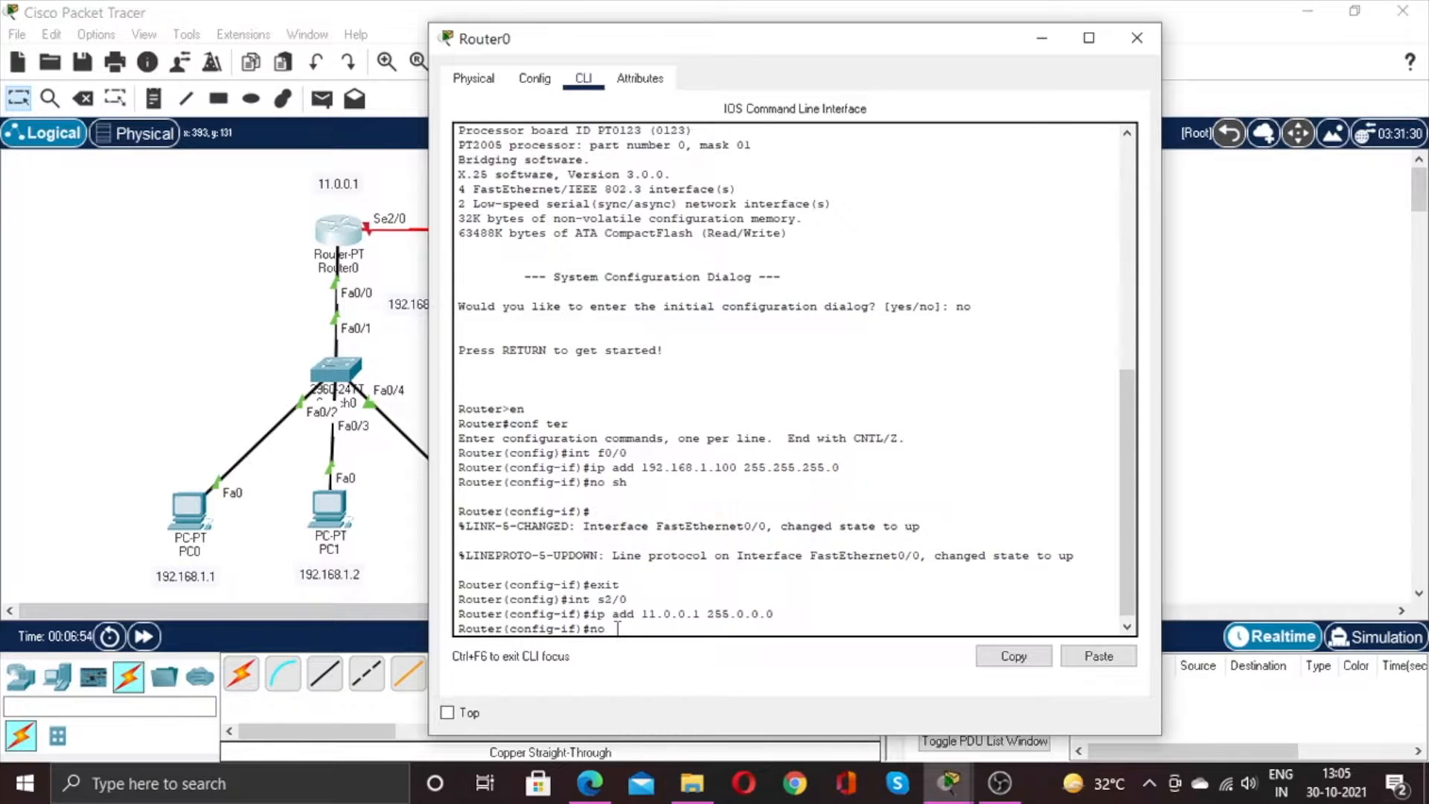
{"action": "type", "text": "sh"}
{"action": "key", "text": "Return"}
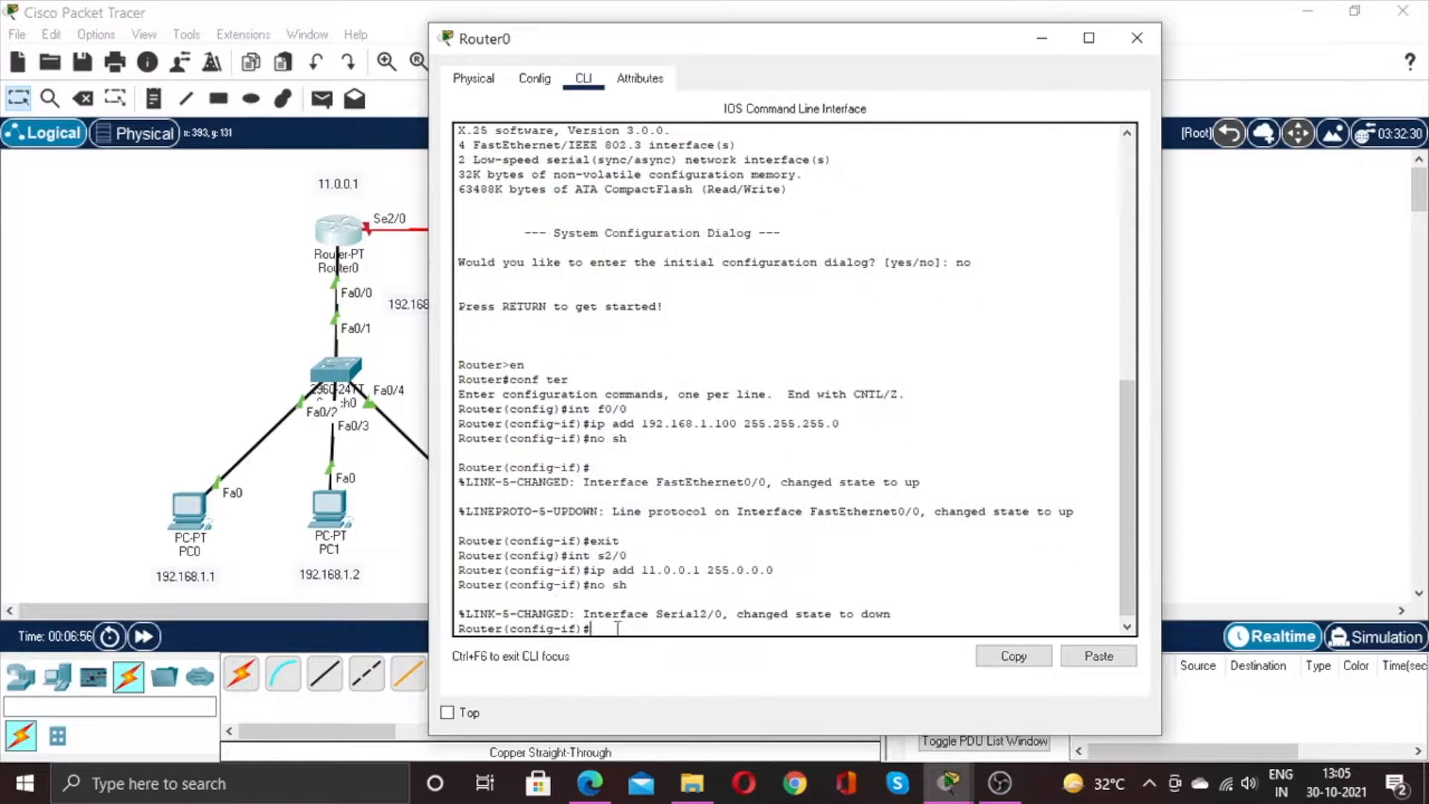
{"action": "type", "text": "exit"}
{"action": "key", "text": "Return"}
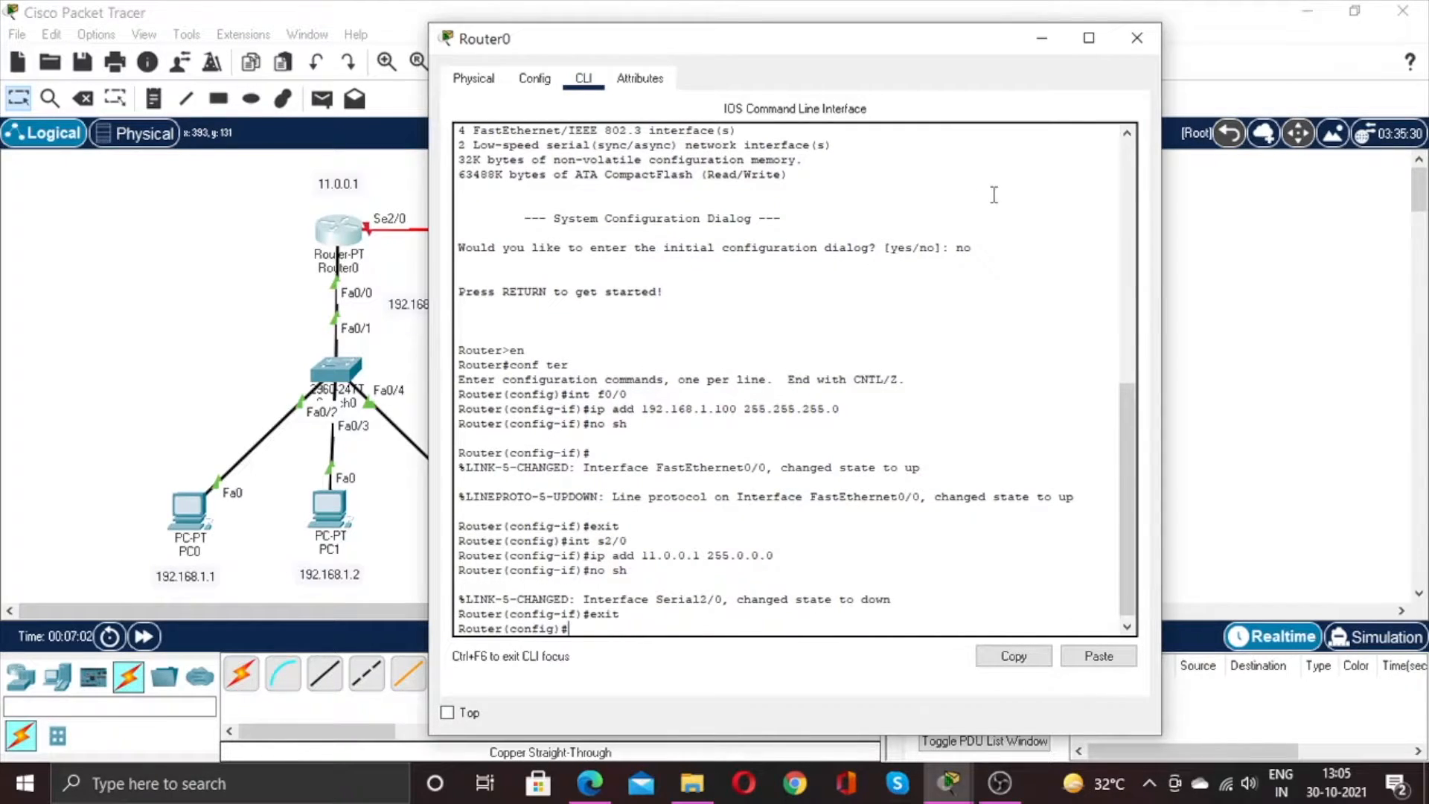
{"action": "left_click", "coordinate": [1137, 39]}
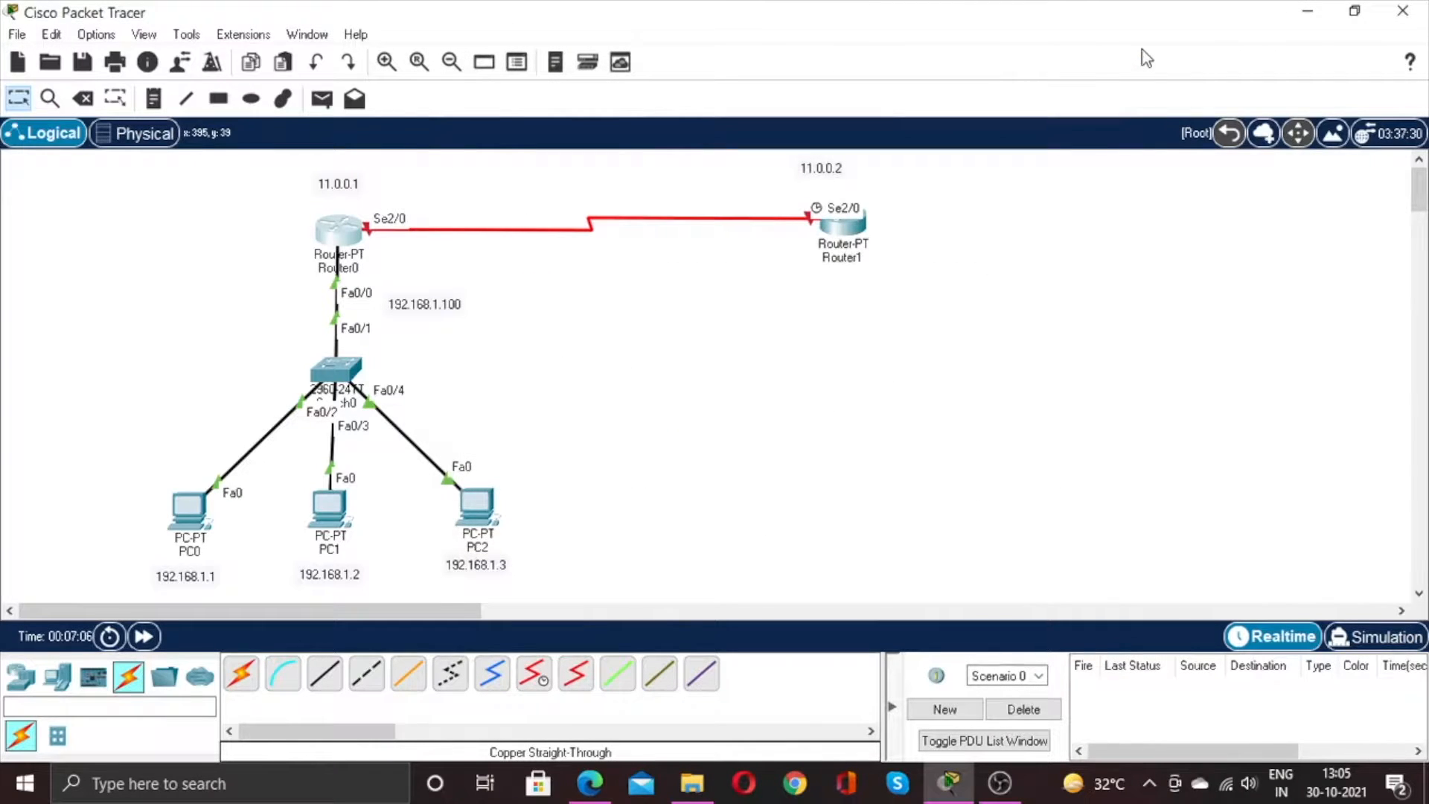
Open Router1's command-line interface and answer no to the initial configuration dialog.
{"action": "left_click", "coordinate": [823, 238]}
{"action": "left_click", "coordinate": [519, 66]}
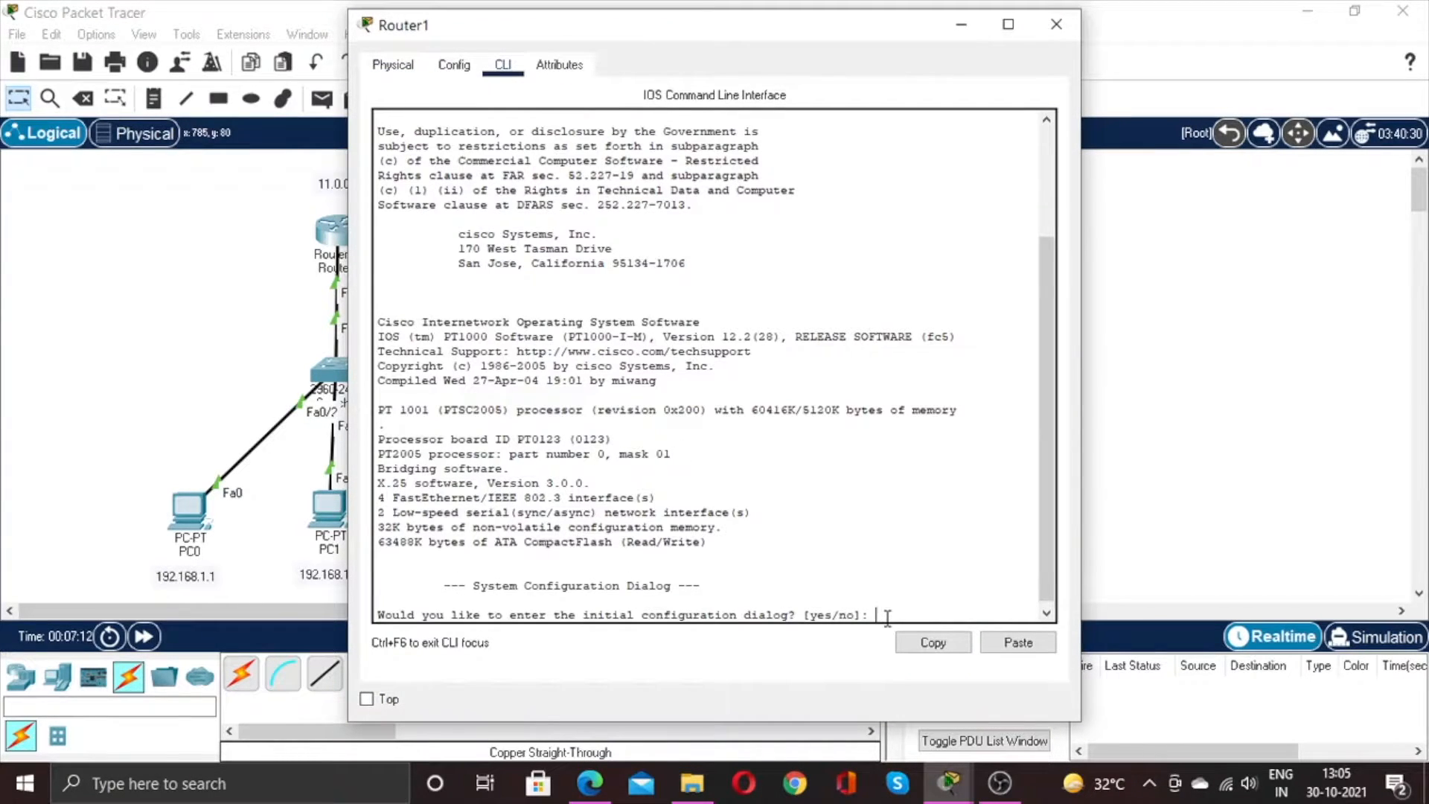
{"action": "type", "text": "no"}
{"action": "key", "text": "Return"}
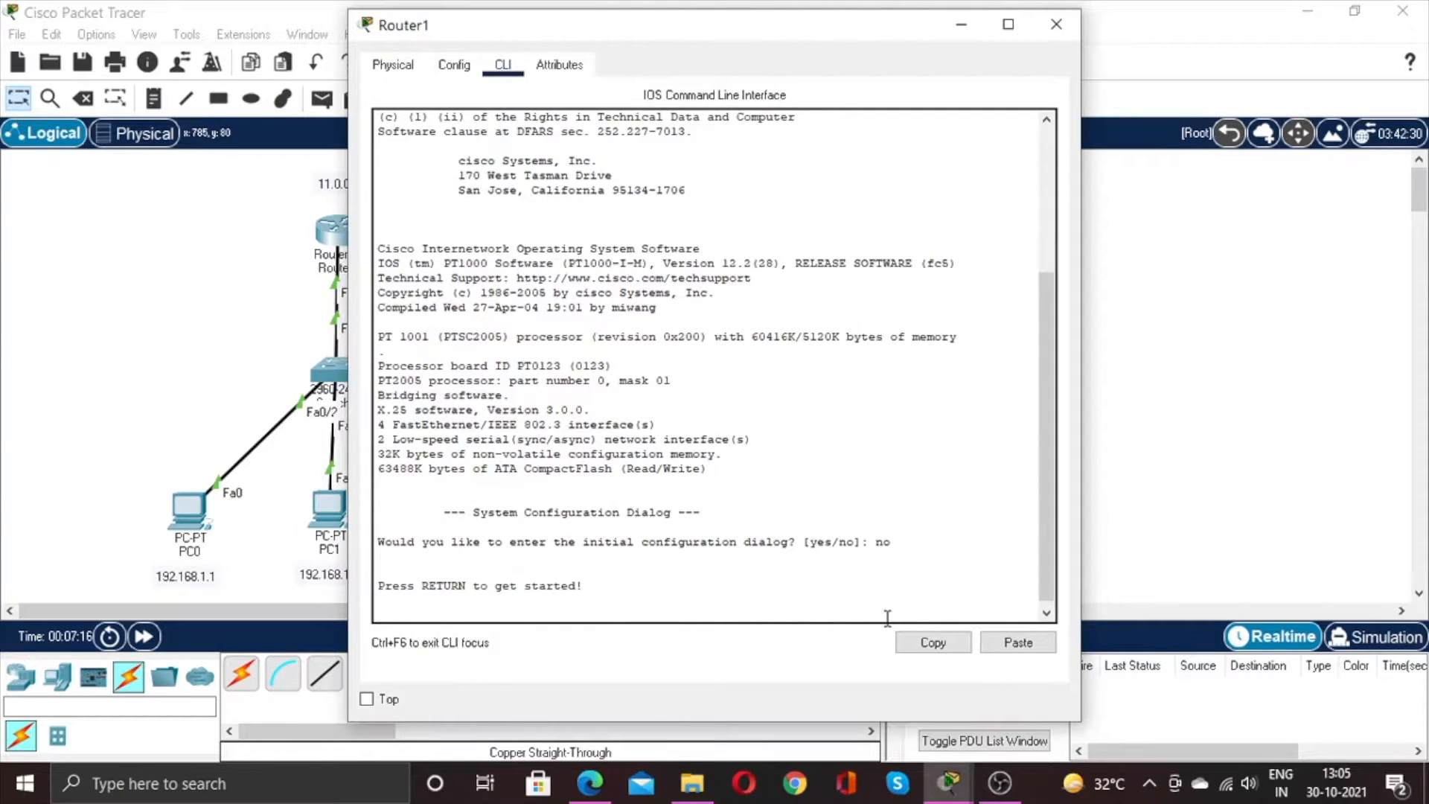
{"action": "key", "text": "Return"}
Enter privileged mode and then global configuration mode on Router1, using en and conf ter.
{"action": "type", "text": "en"}
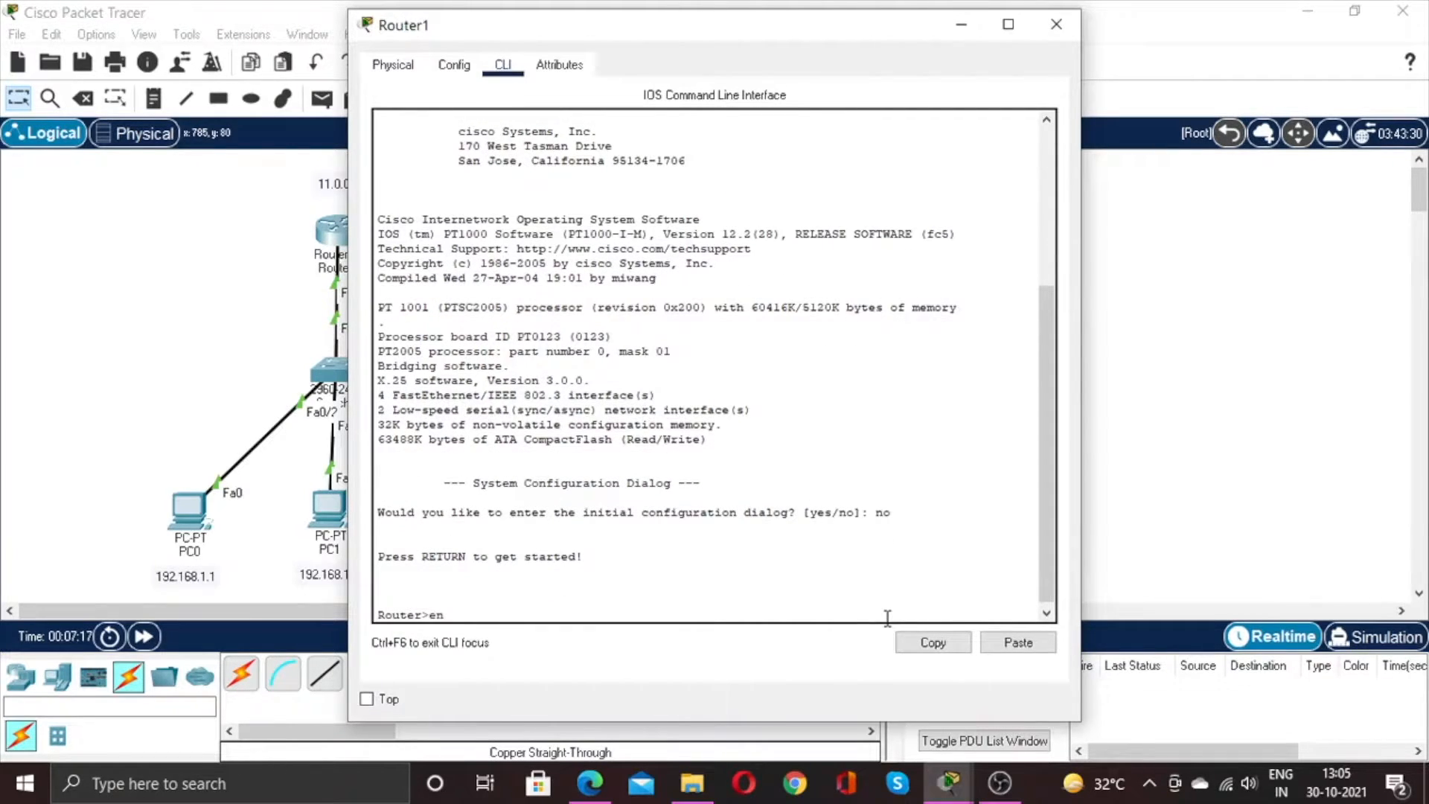
{"action": "key", "text": "Return"}
{"action": "type", "text": "conf"}
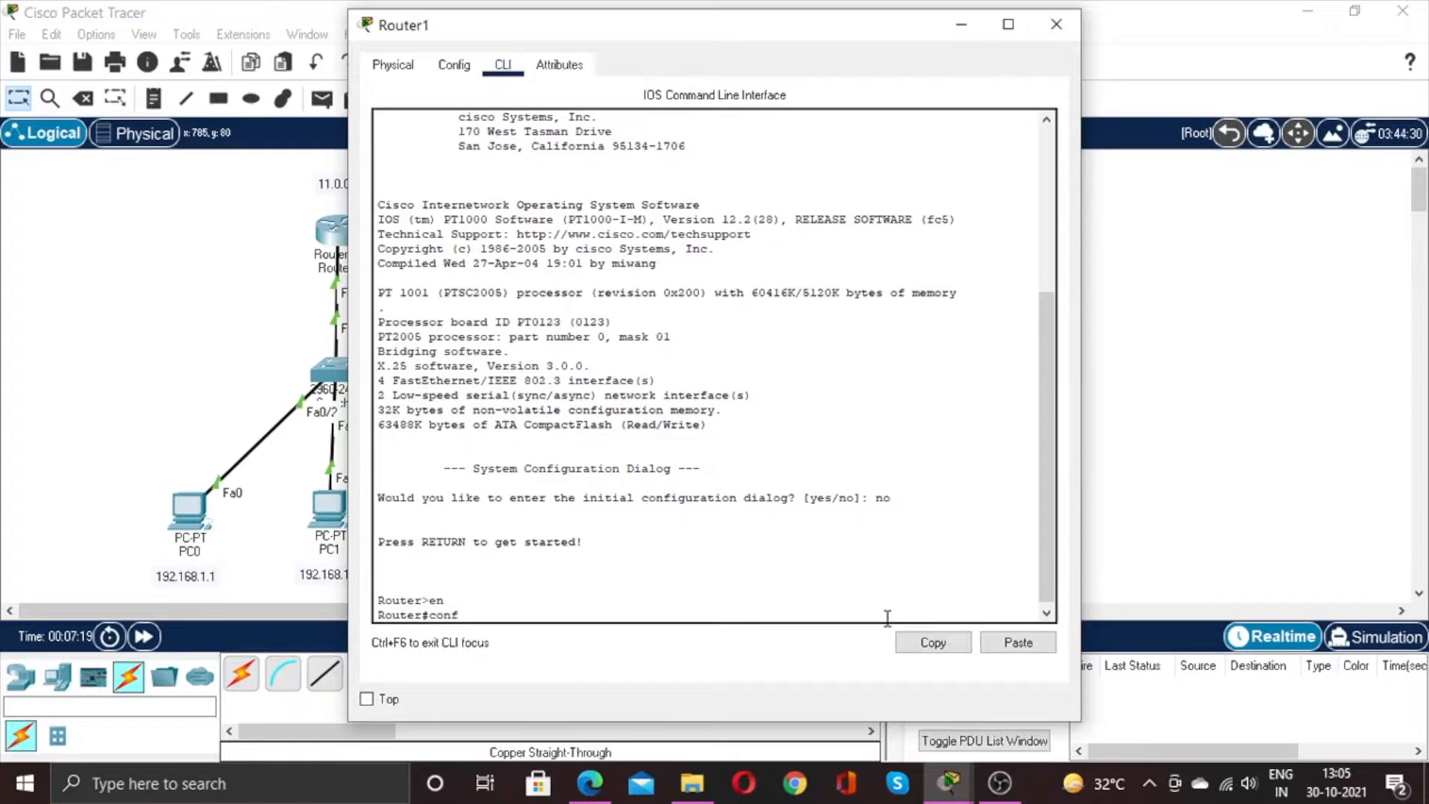
{"action": "type", "text": " ter"}
{"action": "key", "text": "Return"}
{"action": "type", "text": "int"}
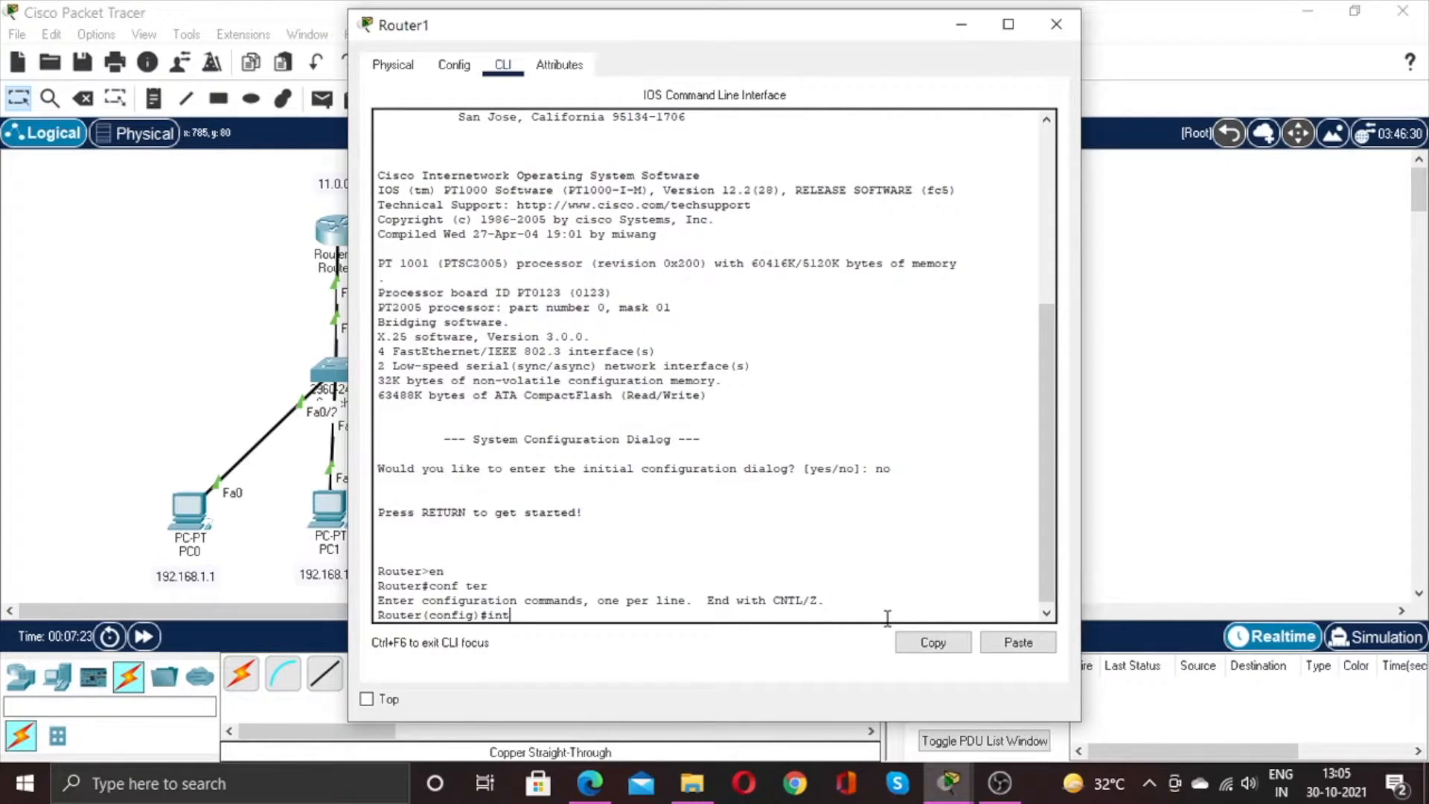
{"action": "left_click_drag", "start_coordinate": [655, 26], "coordinate": [921, 2]}
{"action": "left_click", "coordinate": [1340, 13]}
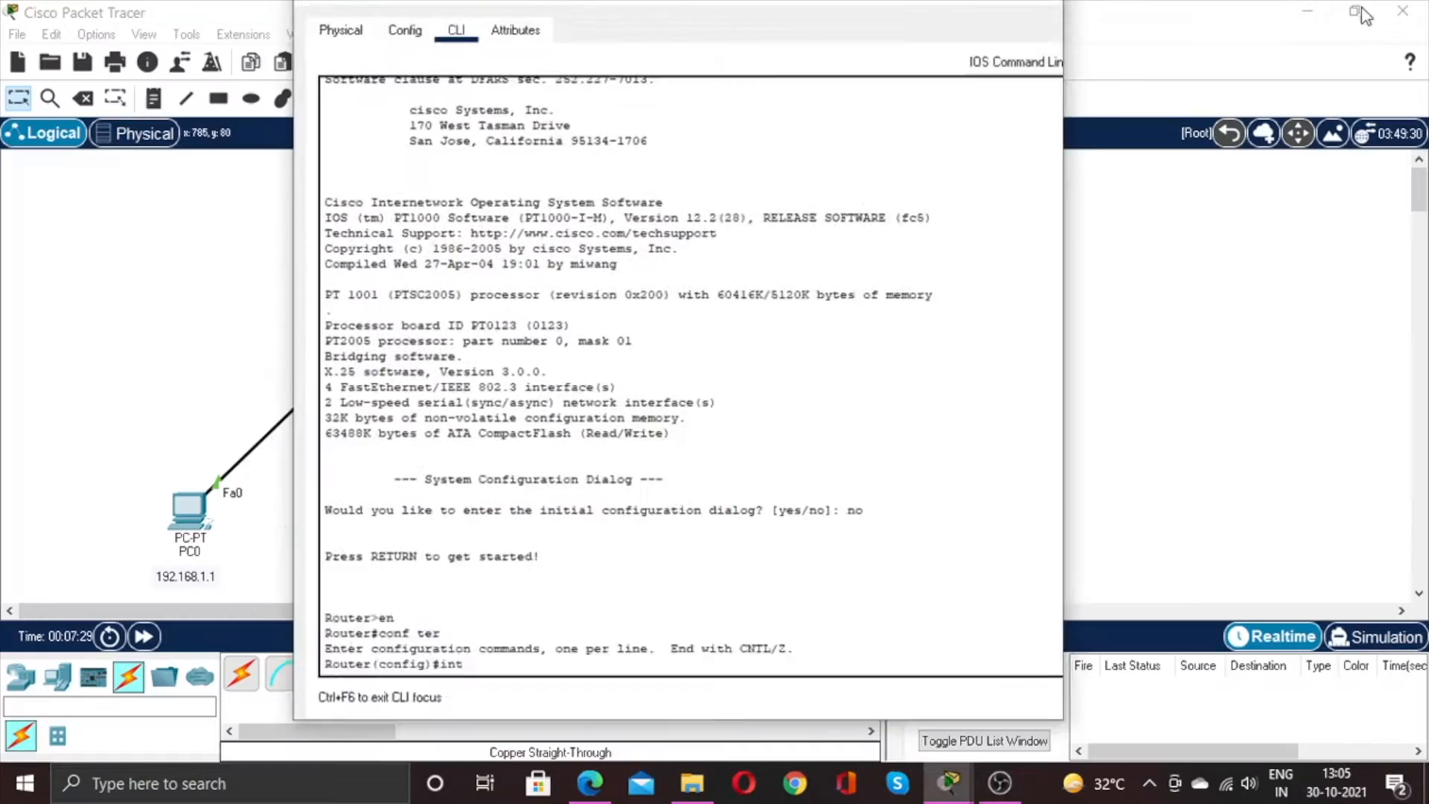
{"action": "key", "text": "Return"}
{"action": "type", "text": "en"}
{"action": "key", "text": "Return"}
{"action": "type", "text": "conf ter"}
{"action": "key", "text": "Return"}
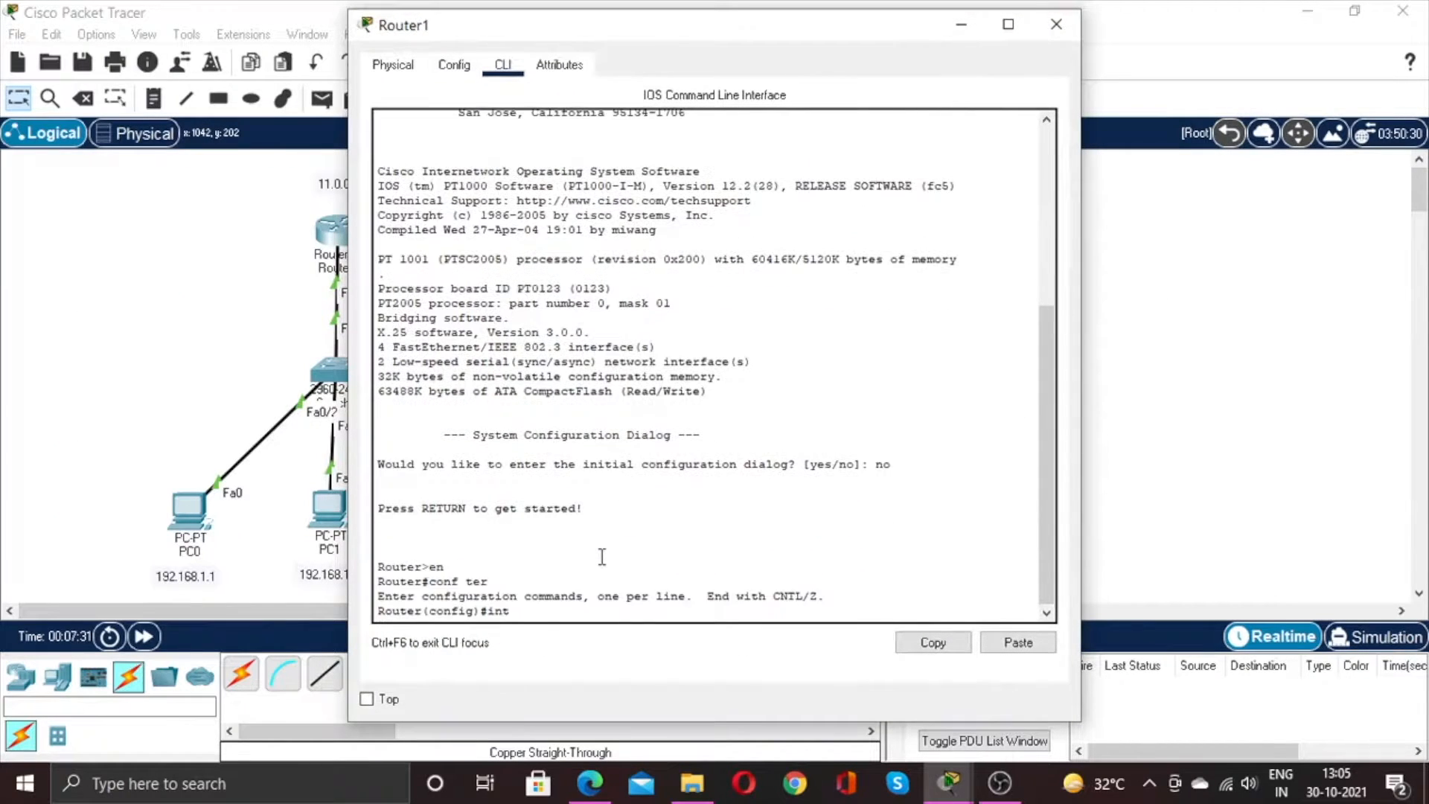
Assign Router1's serial interface s2/0 the IP address 11.0.0.2 with subnet mask 255.0.0.0.
{"action": "type", "text": "int s2/0"}
{"action": "key", "text": "Return"}
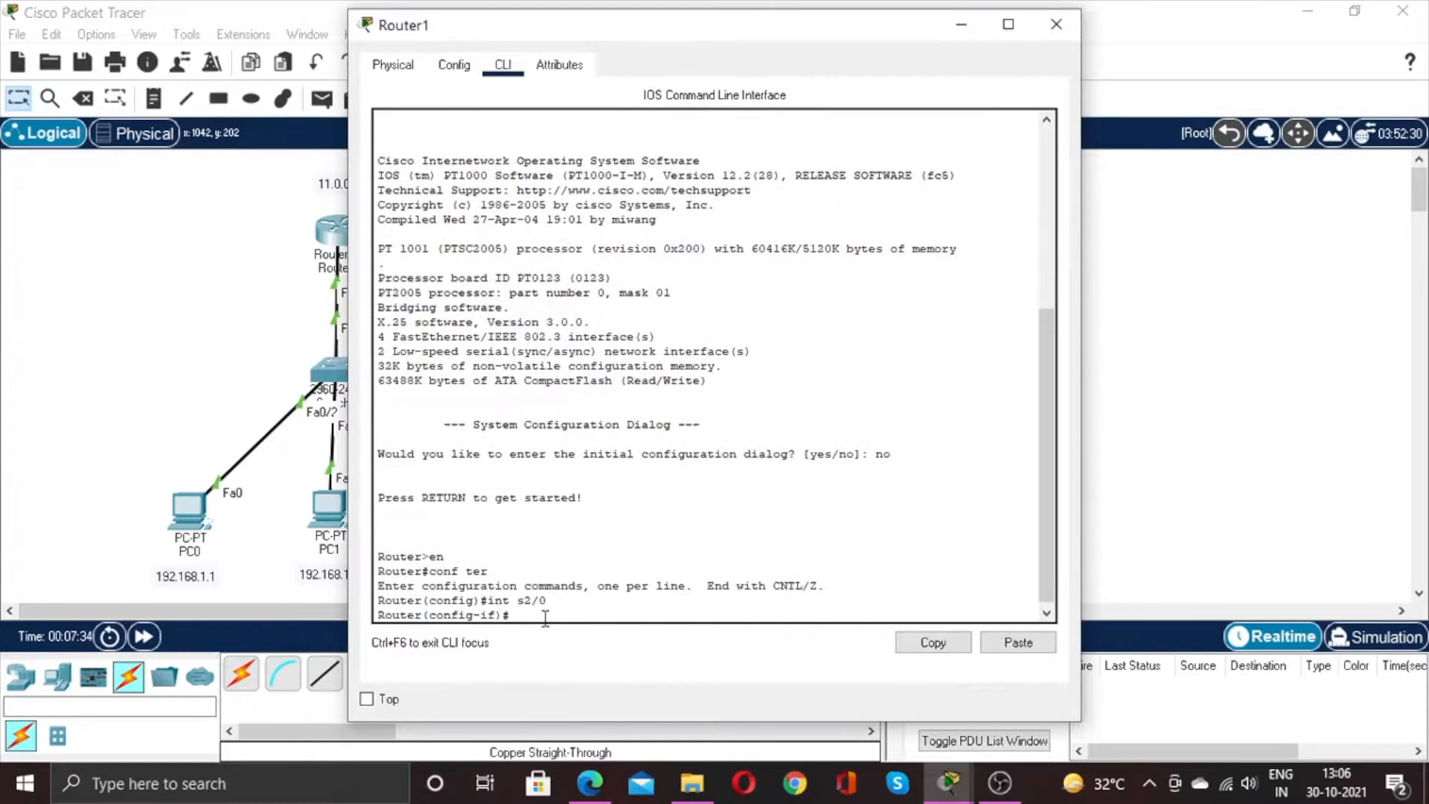
{"action": "type", "text": "ip add 11.0.0.2 255.0.0.0"}
{"action": "key", "text": "Return"}
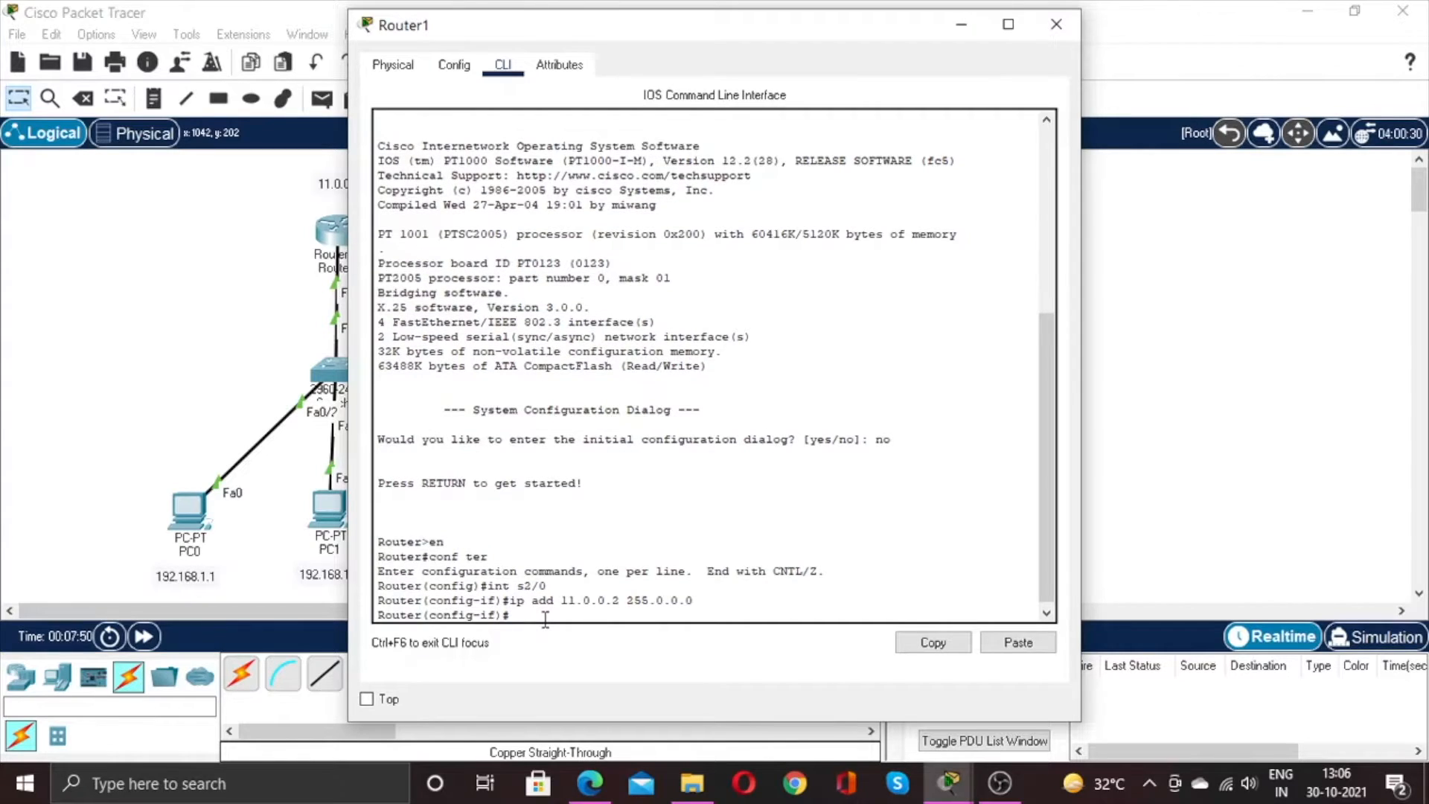
Enable Router1's s2/0 interface with no sh, exit interface configuration and close the Router1 window.
{"action": "type", "text": "no sh"}
{"action": "key", "text": "Return"}
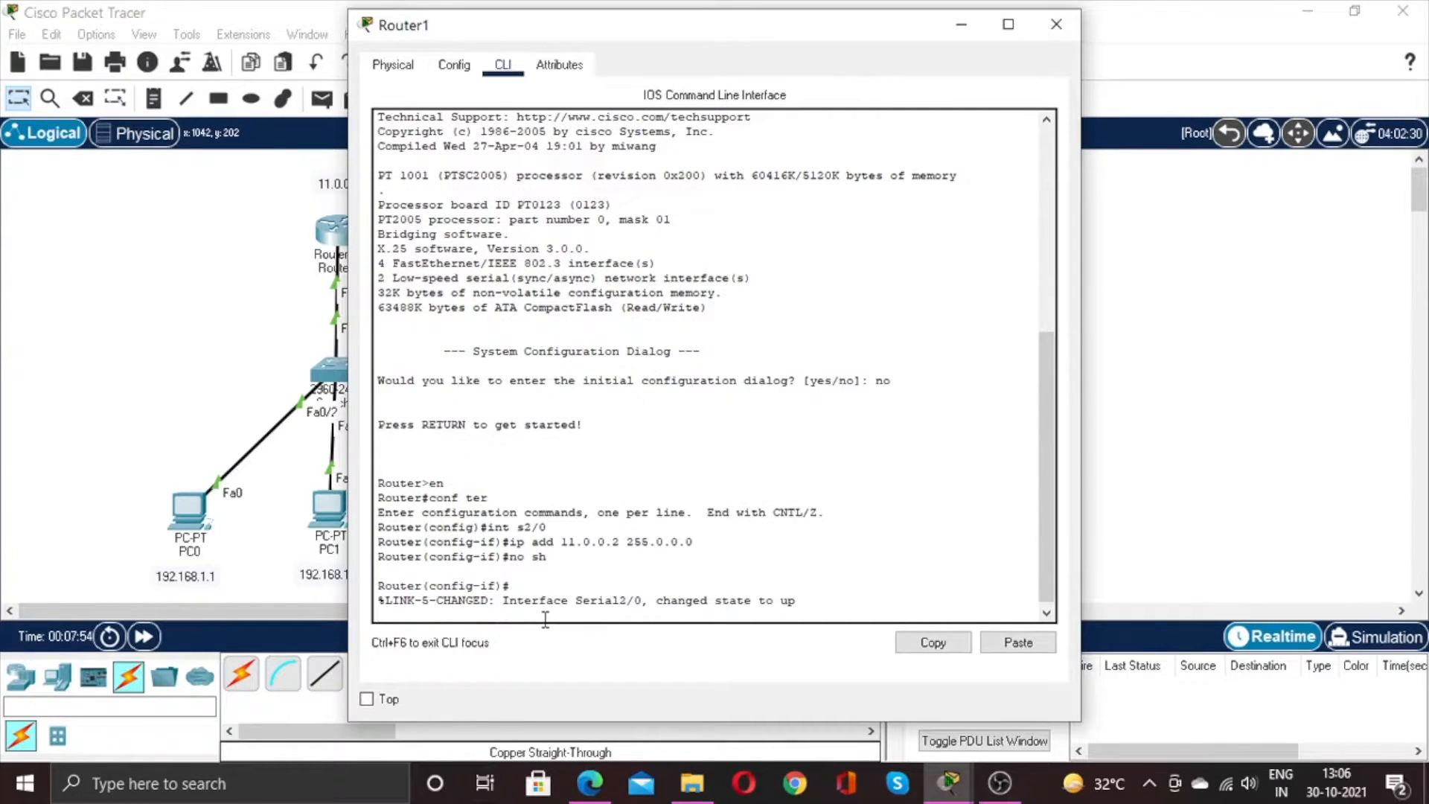
{"action": "key", "text": "Return"}
{"action": "type", "text": "exit"}
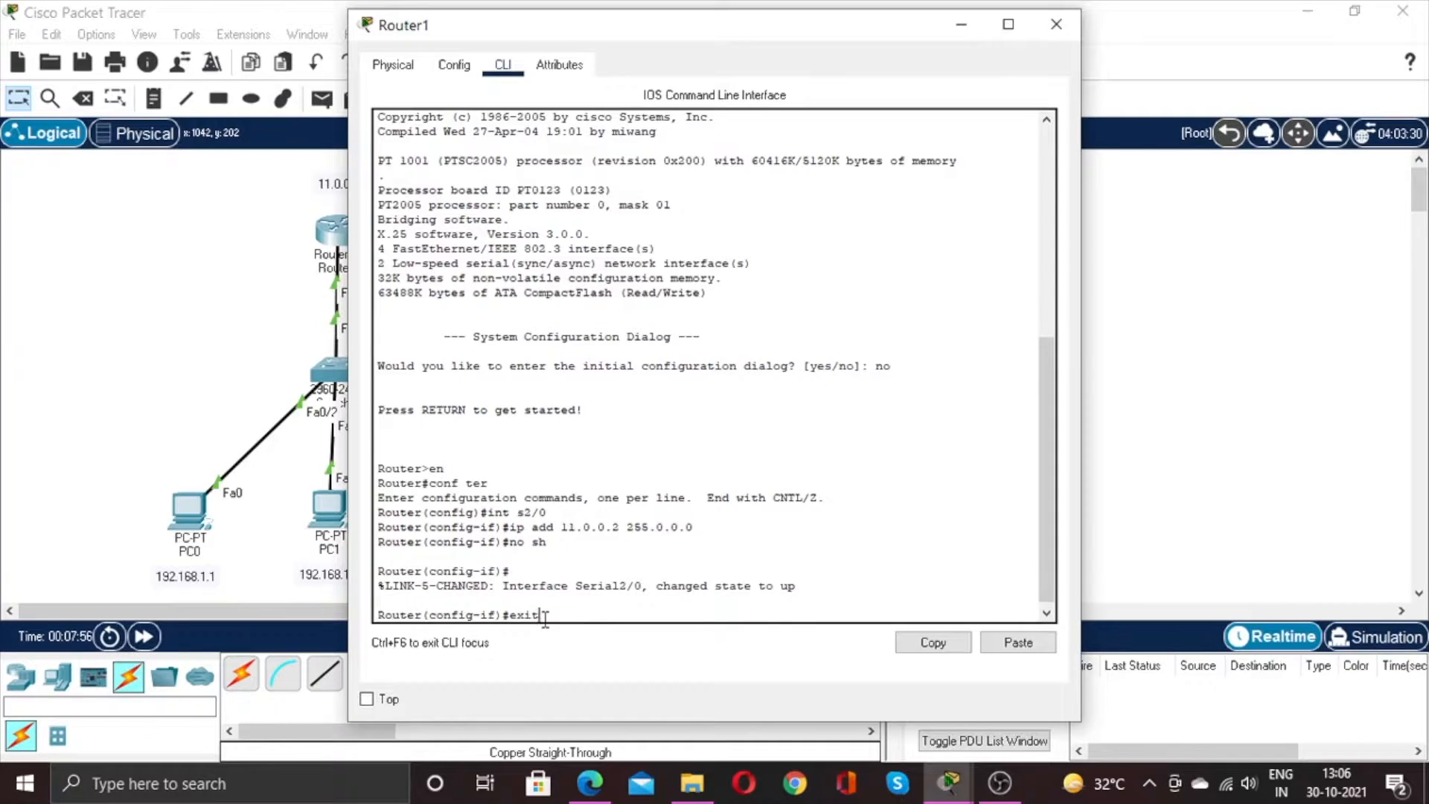
{"action": "key", "text": "Return"}
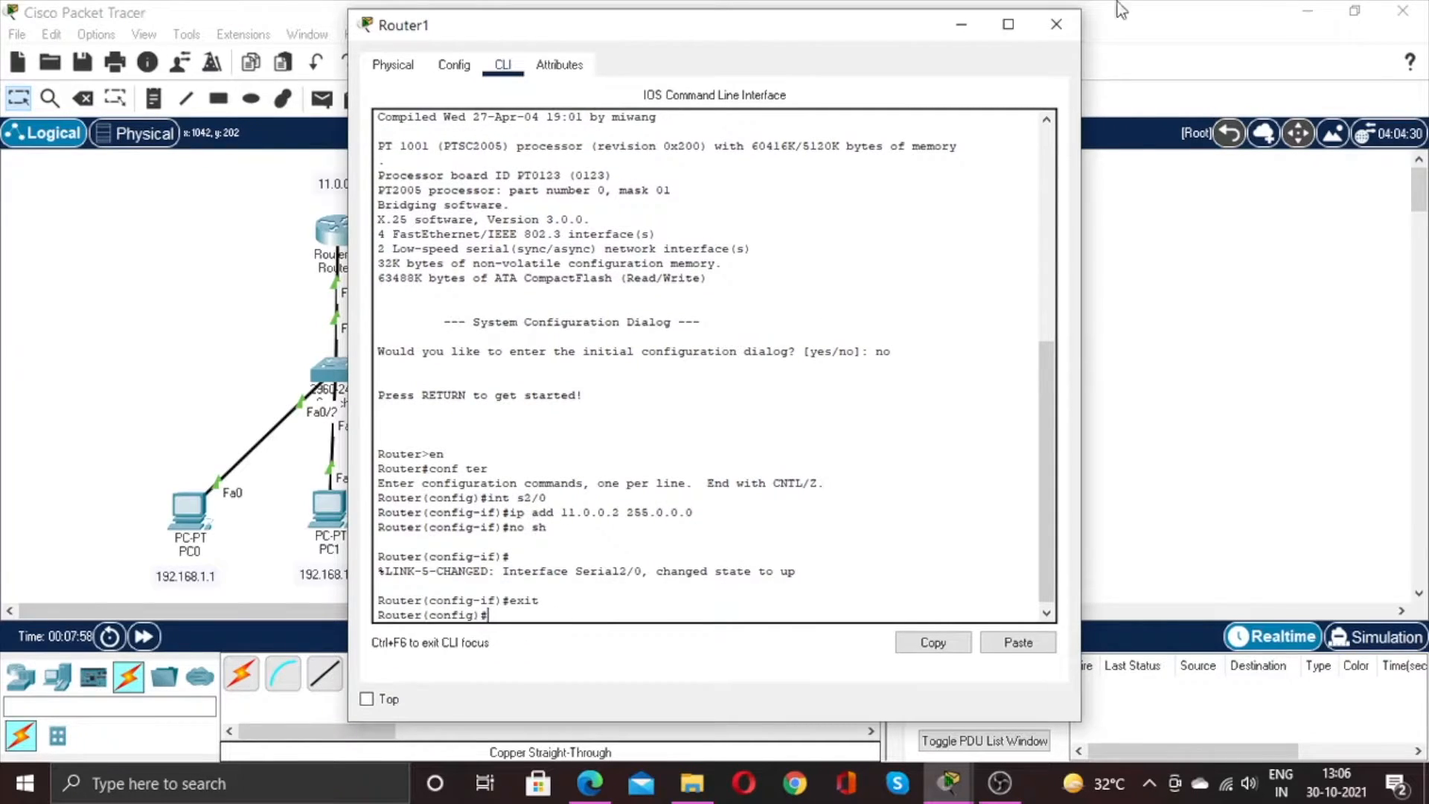
{"action": "left_click", "coordinate": [1055, 26]}
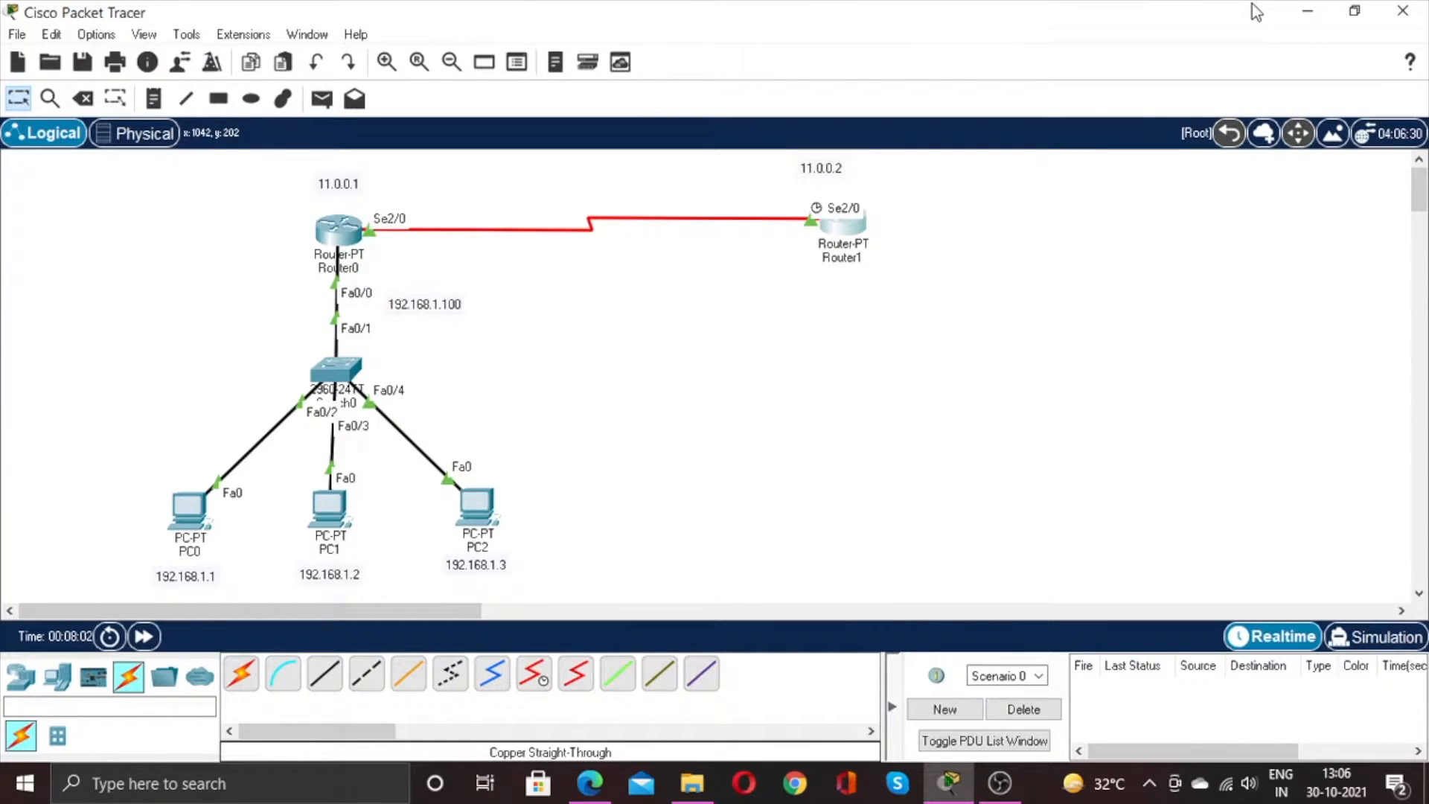
Open PC0's IP Configuration and assign it the static IPv4 address 192.168.1.1 with subnet mask 255.255.255.0.
{"action": "left_click", "coordinate": [192, 521]}
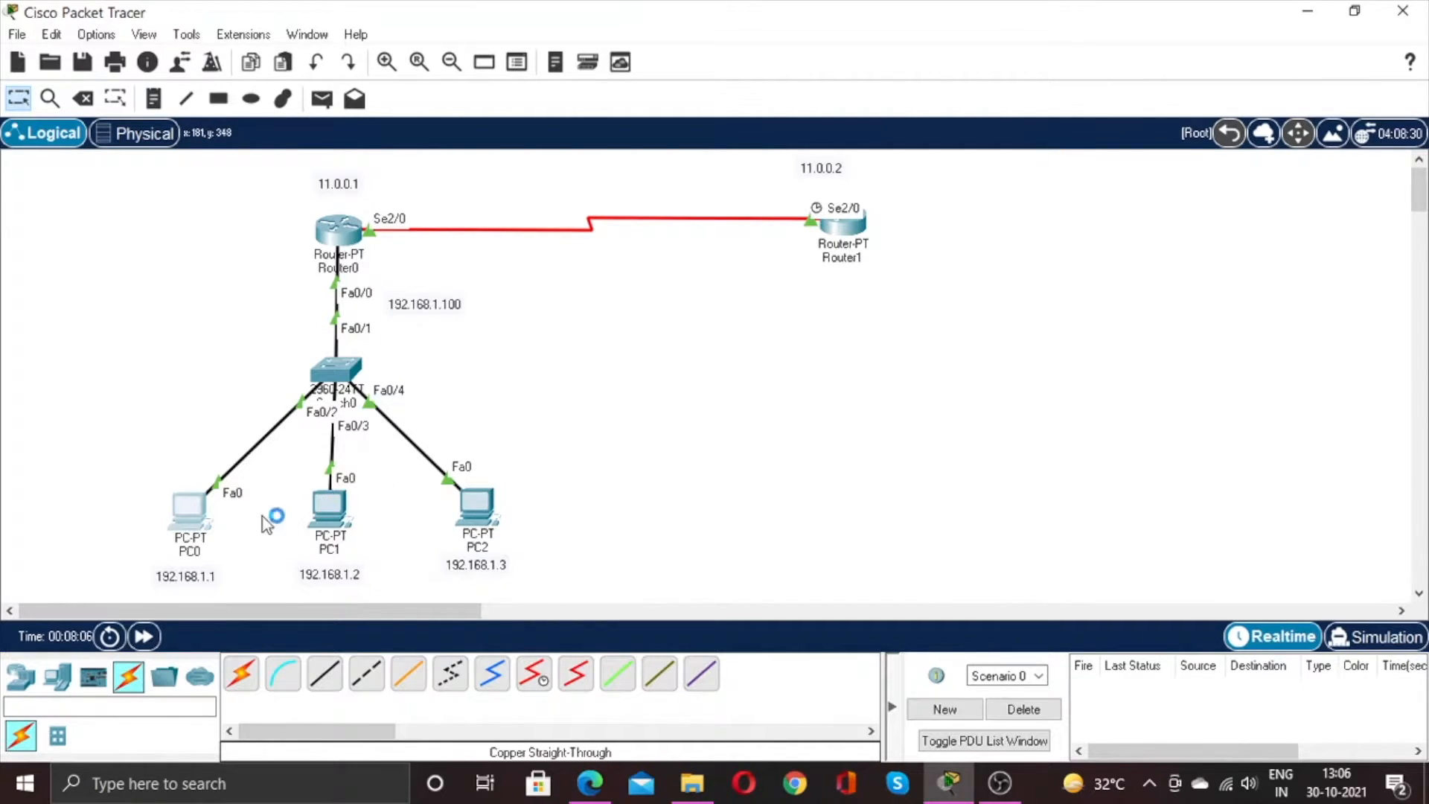
{"action": "left_click", "coordinate": [201, 516]}
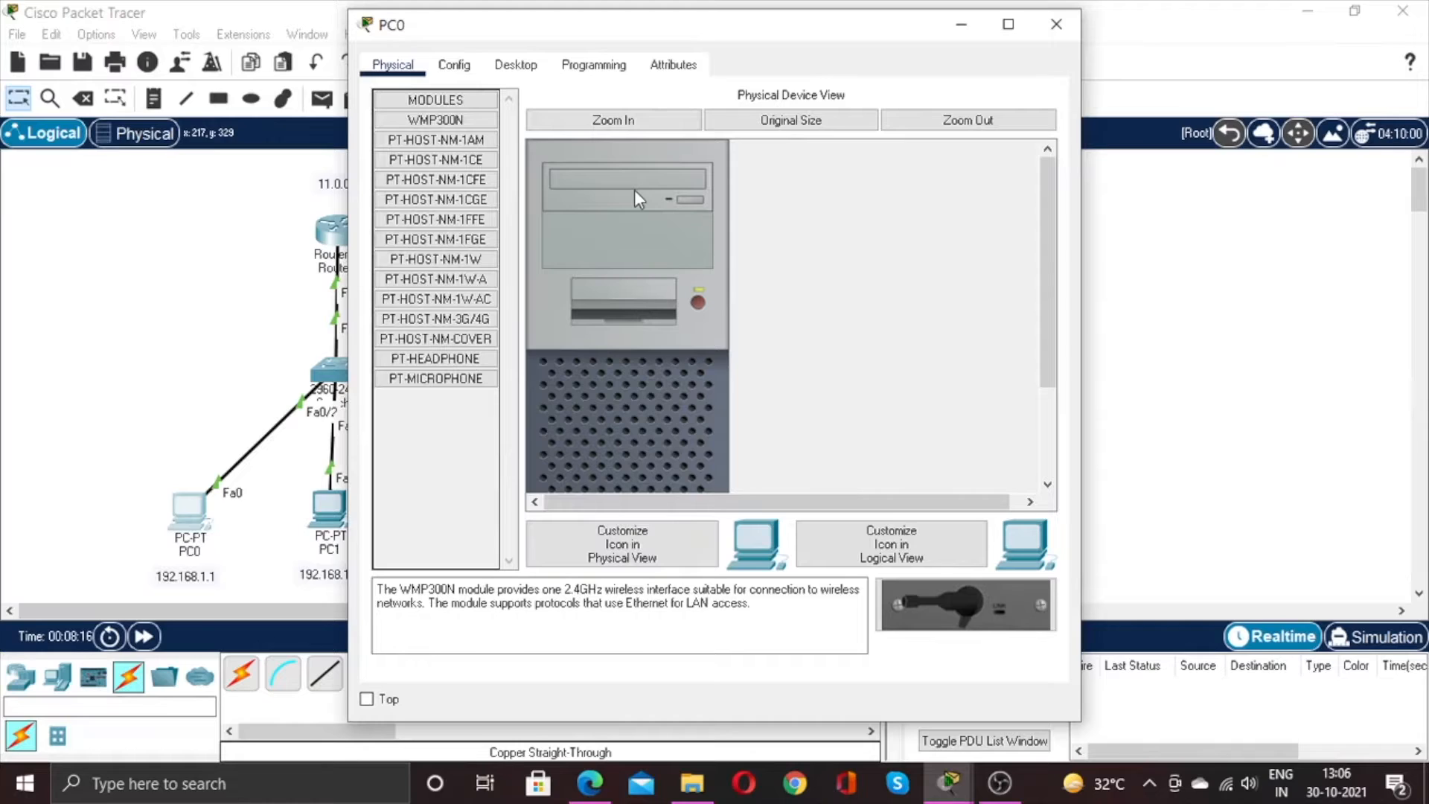
{"action": "left_click", "coordinate": [516, 74]}
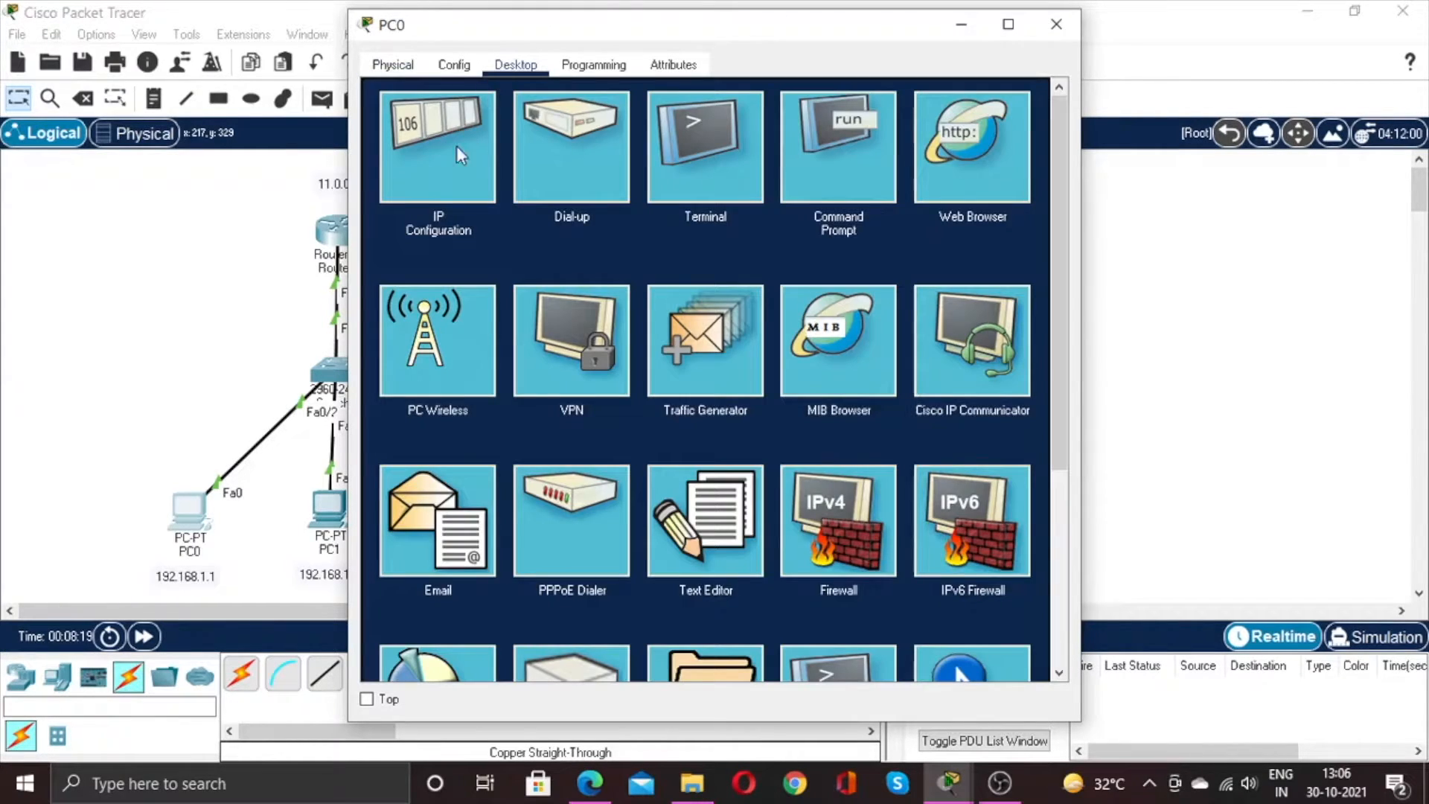
{"action": "left_click", "coordinate": [435, 176]}
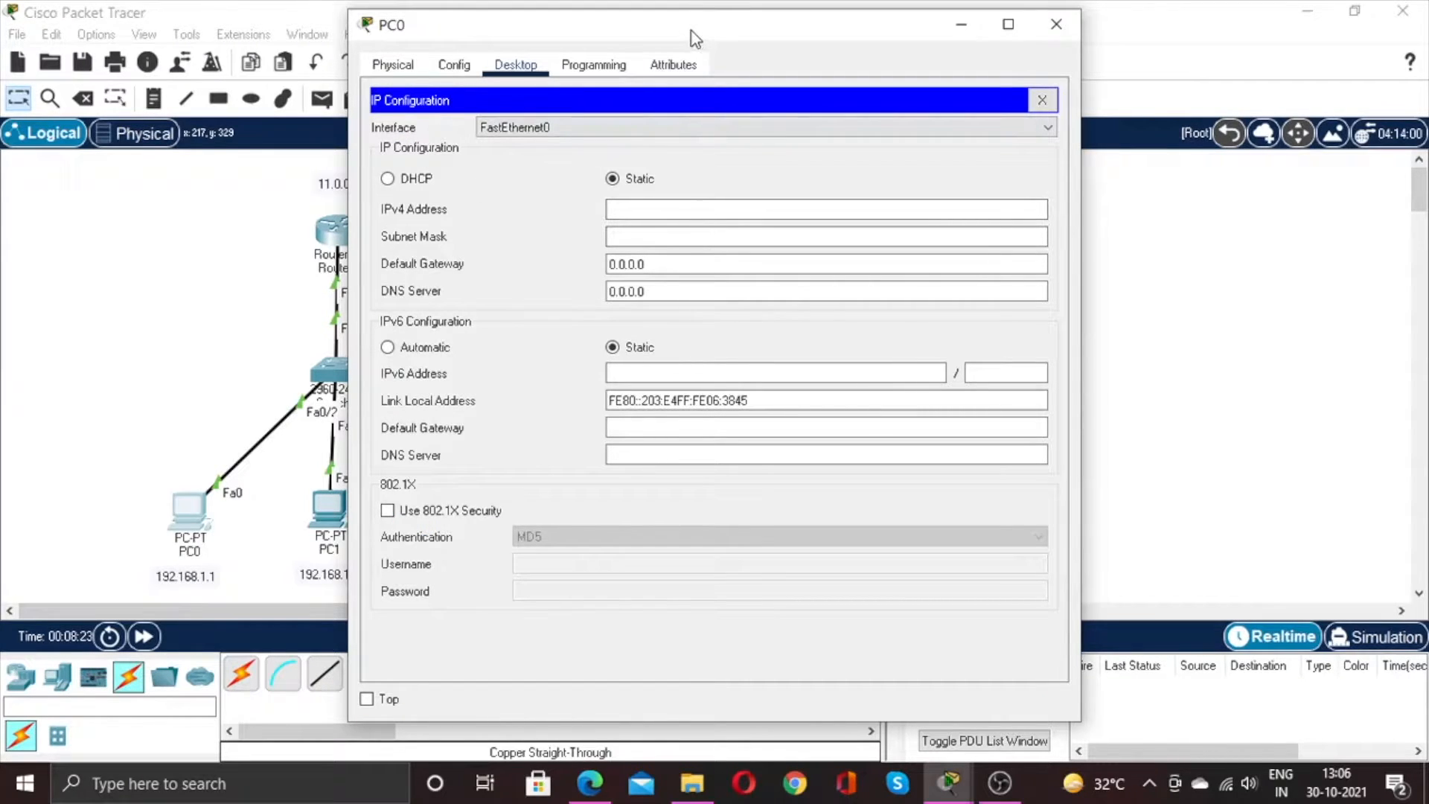
{"action": "left_click_drag", "start_coordinate": [691, 30], "coordinate": [722, 30]}
{"action": "left_click", "coordinate": [721, 208]}
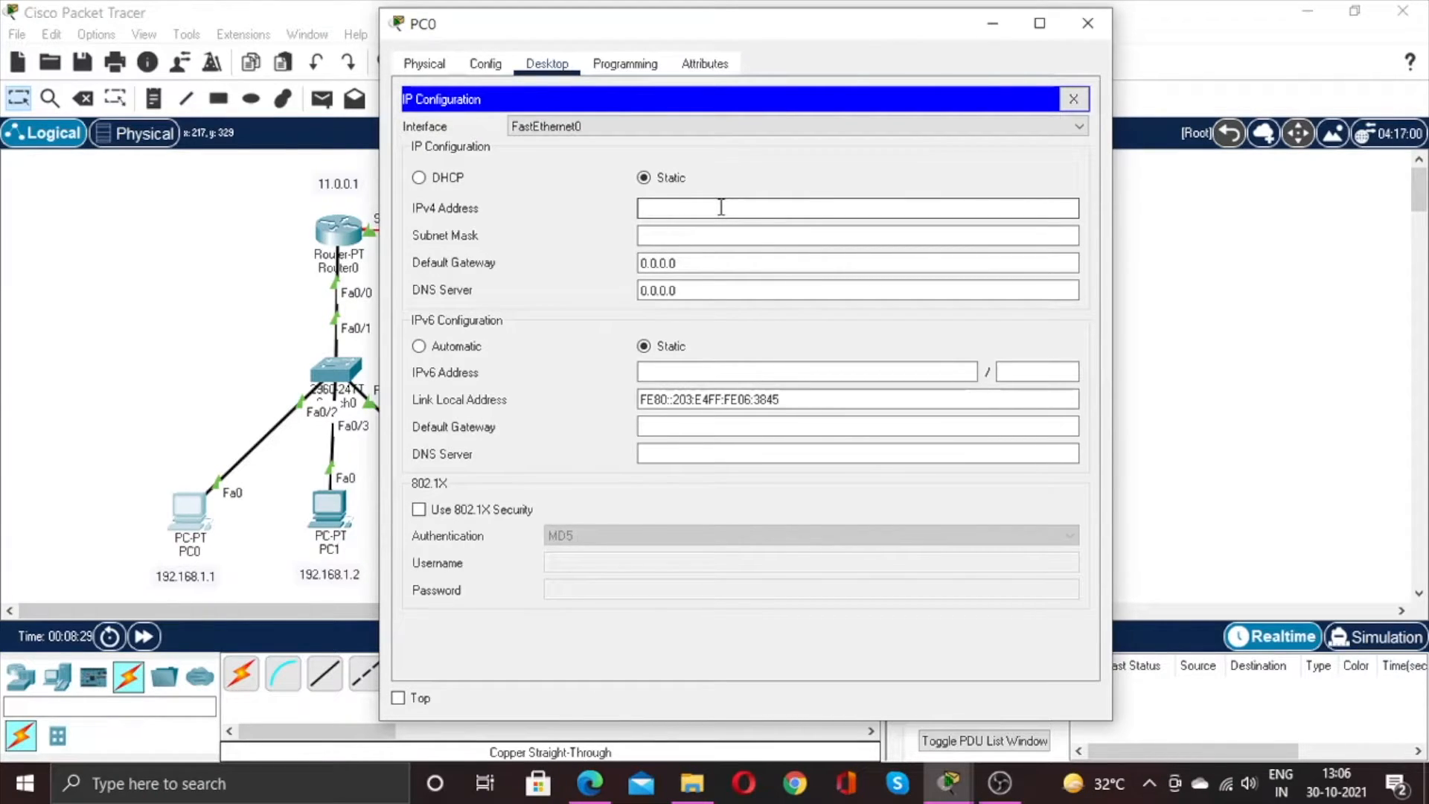
{"action": "type", "text": "192.168.1.1"}
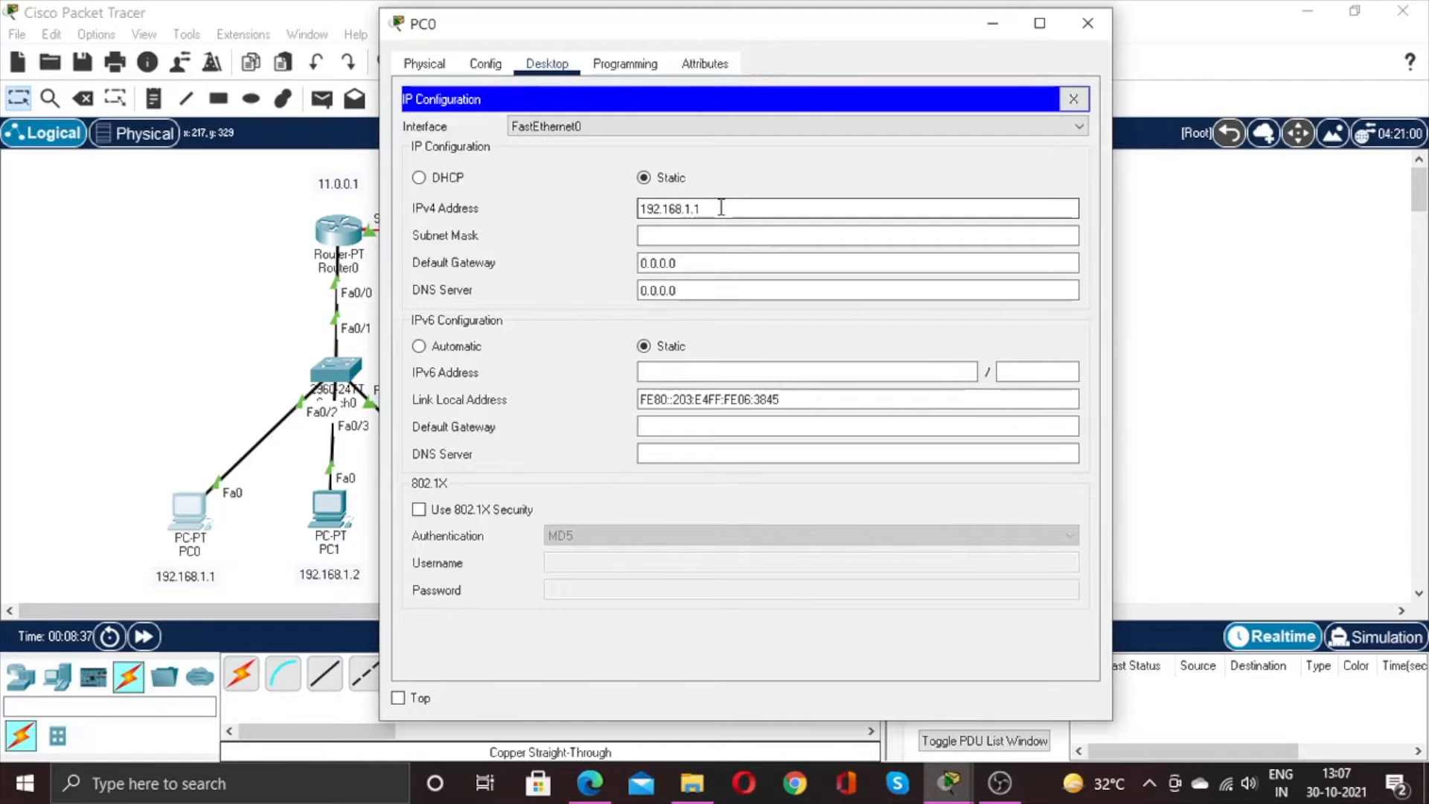
{"action": "left_click", "coordinate": [726, 235]}
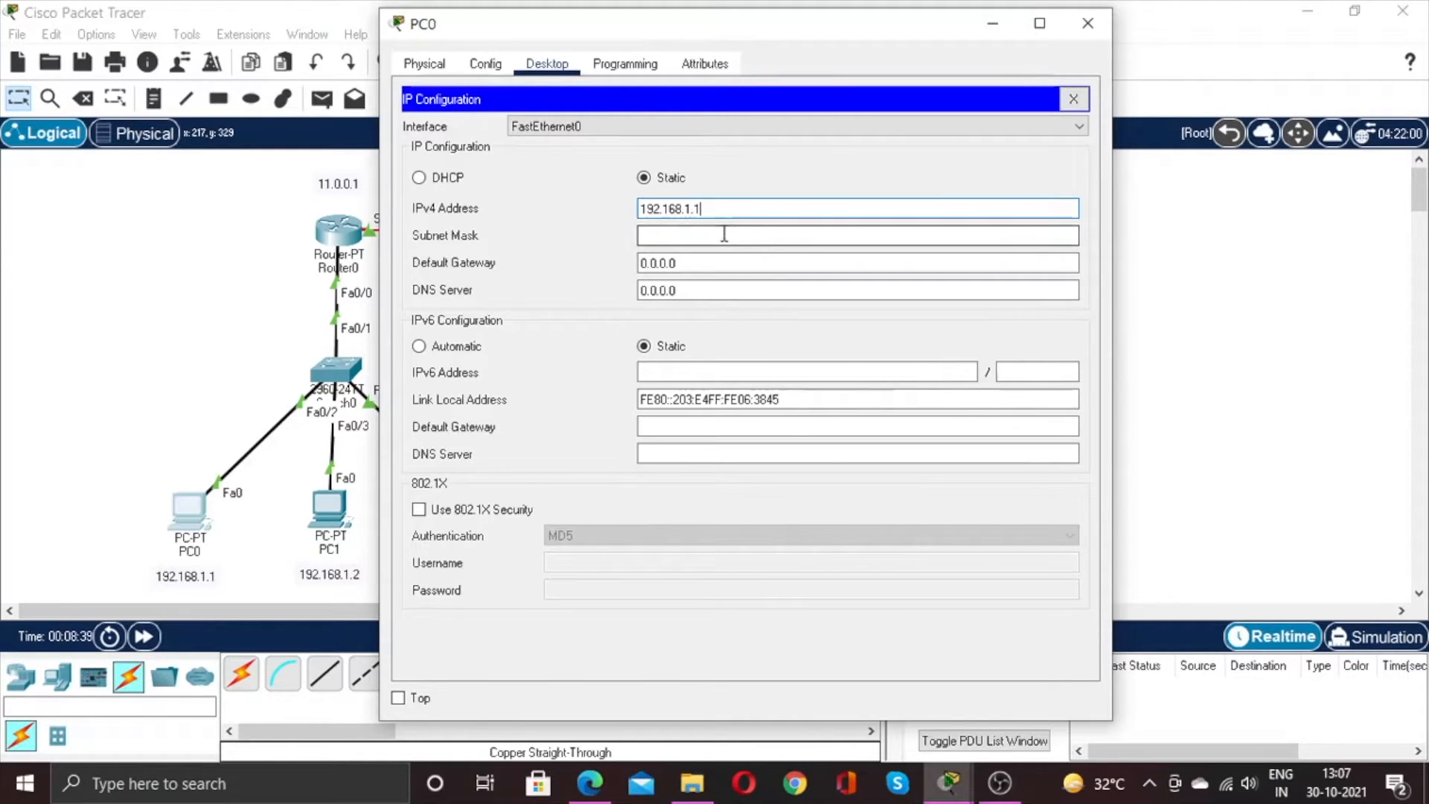
Set PC0's IPv4 default gateway to 192.168.1.100 and close the PC0 window.
{"action": "left_click", "coordinate": [697, 264]}
{"action": "key", "text": "BackSpace"}
{"action": "key", "text": "BackSpace"}
{"action": "key", "text": "BackSpace"}
{"action": "key", "text": "BackSpace"}
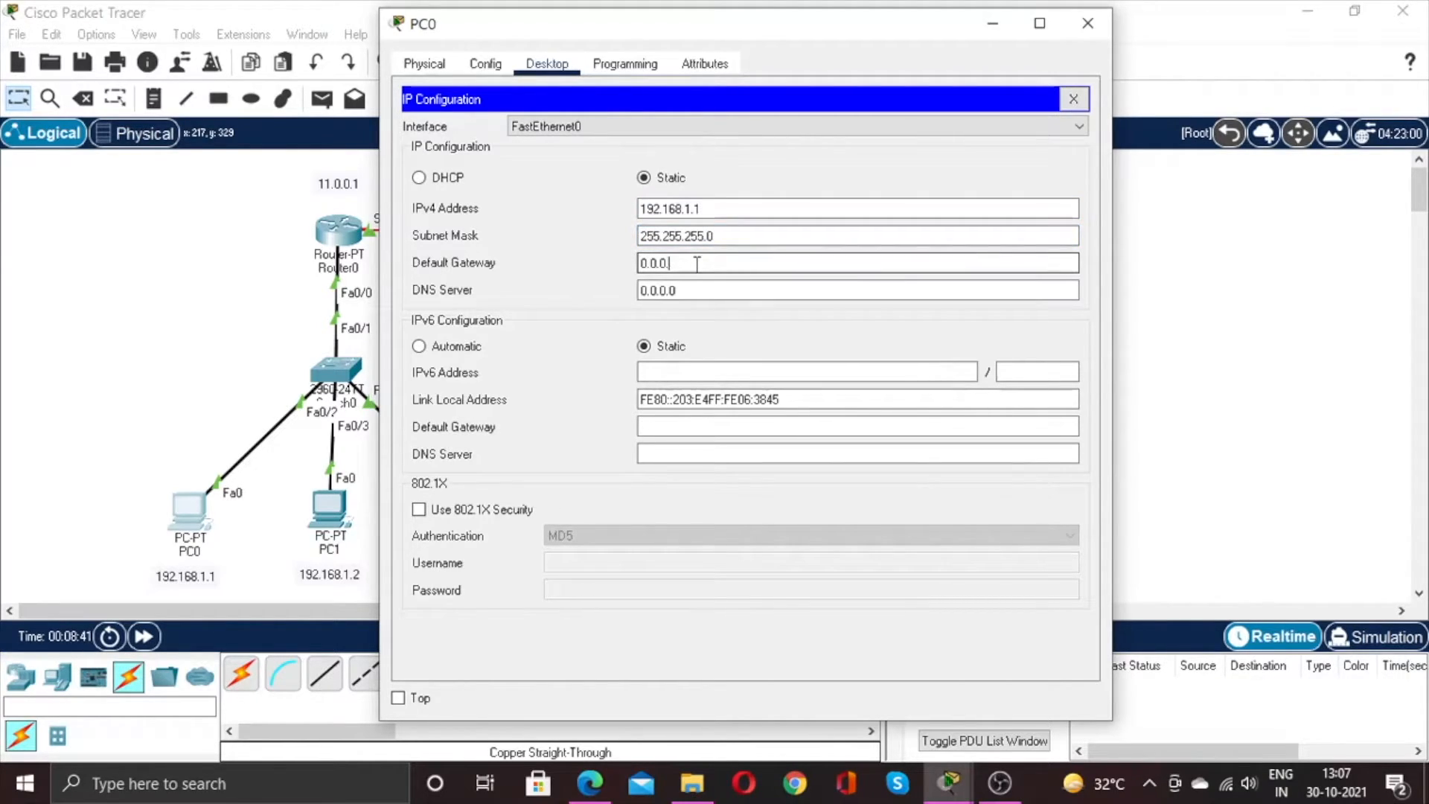
{"action": "key", "text": "BackSpace"}
{"action": "key", "text": "BackSpace"}
{"action": "key", "text": "BackSpace"}
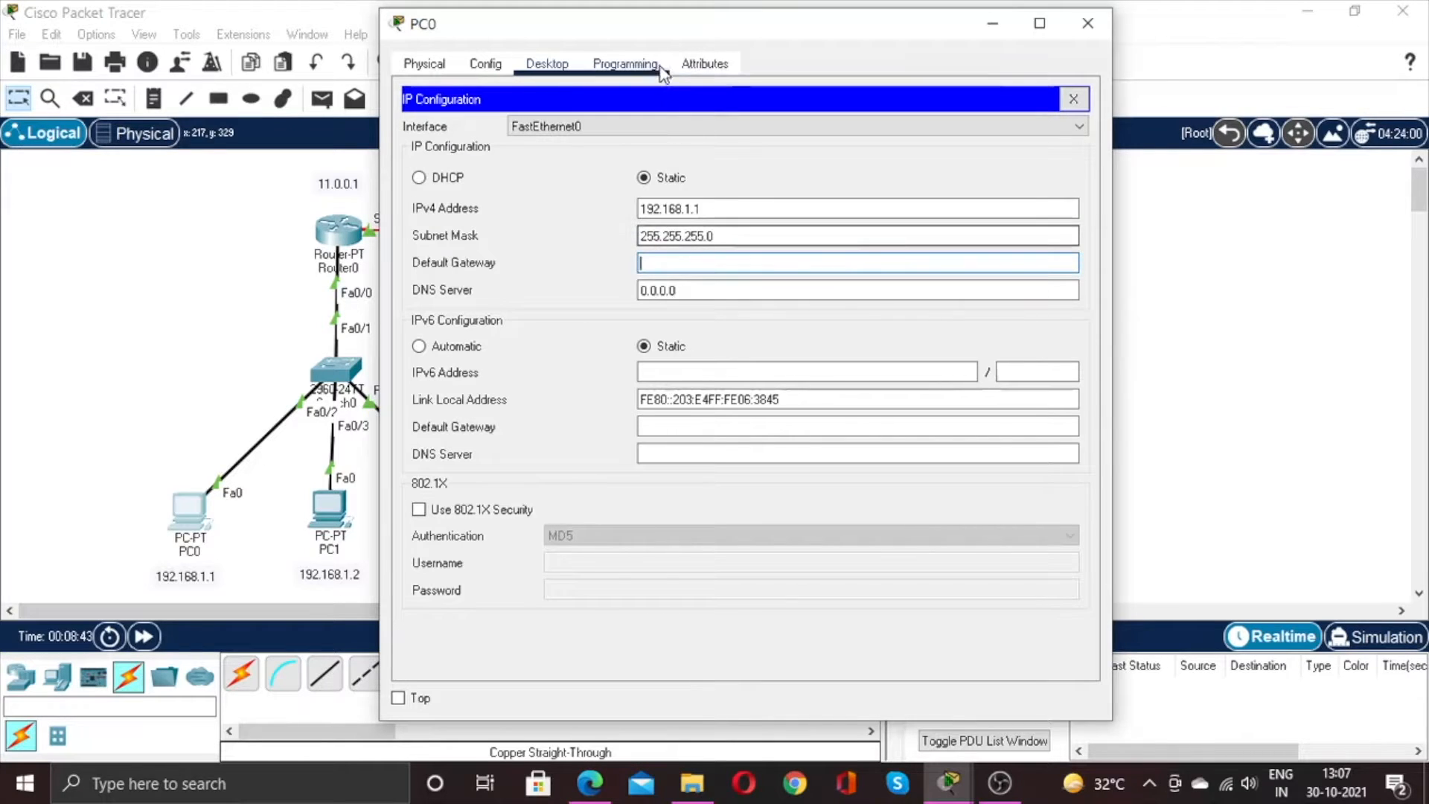
{"action": "left_click_drag", "start_coordinate": [647, 30], "coordinate": [759, 23]}
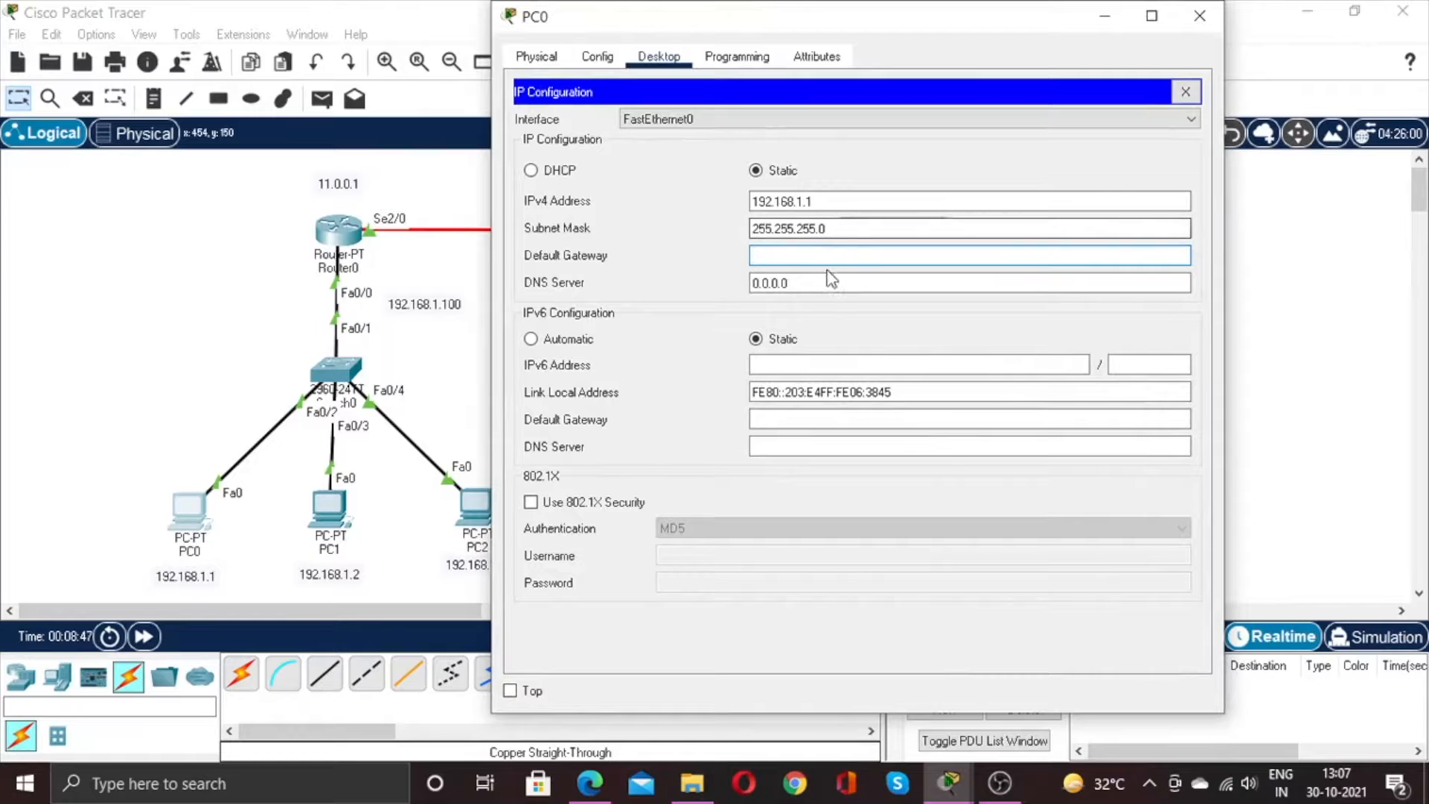
{"action": "type", "text": "192"}
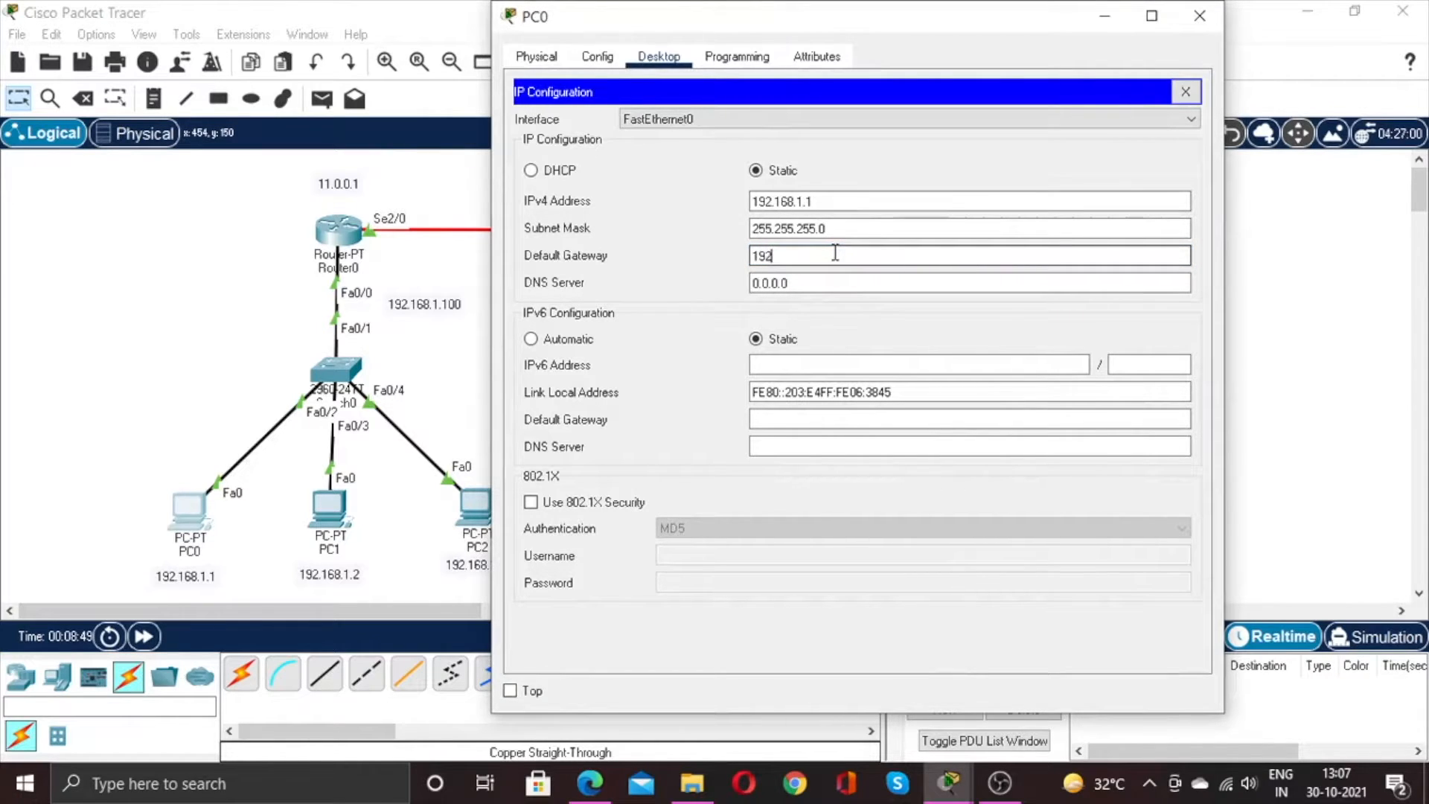
{"action": "type", "text": ".168.1.100"}
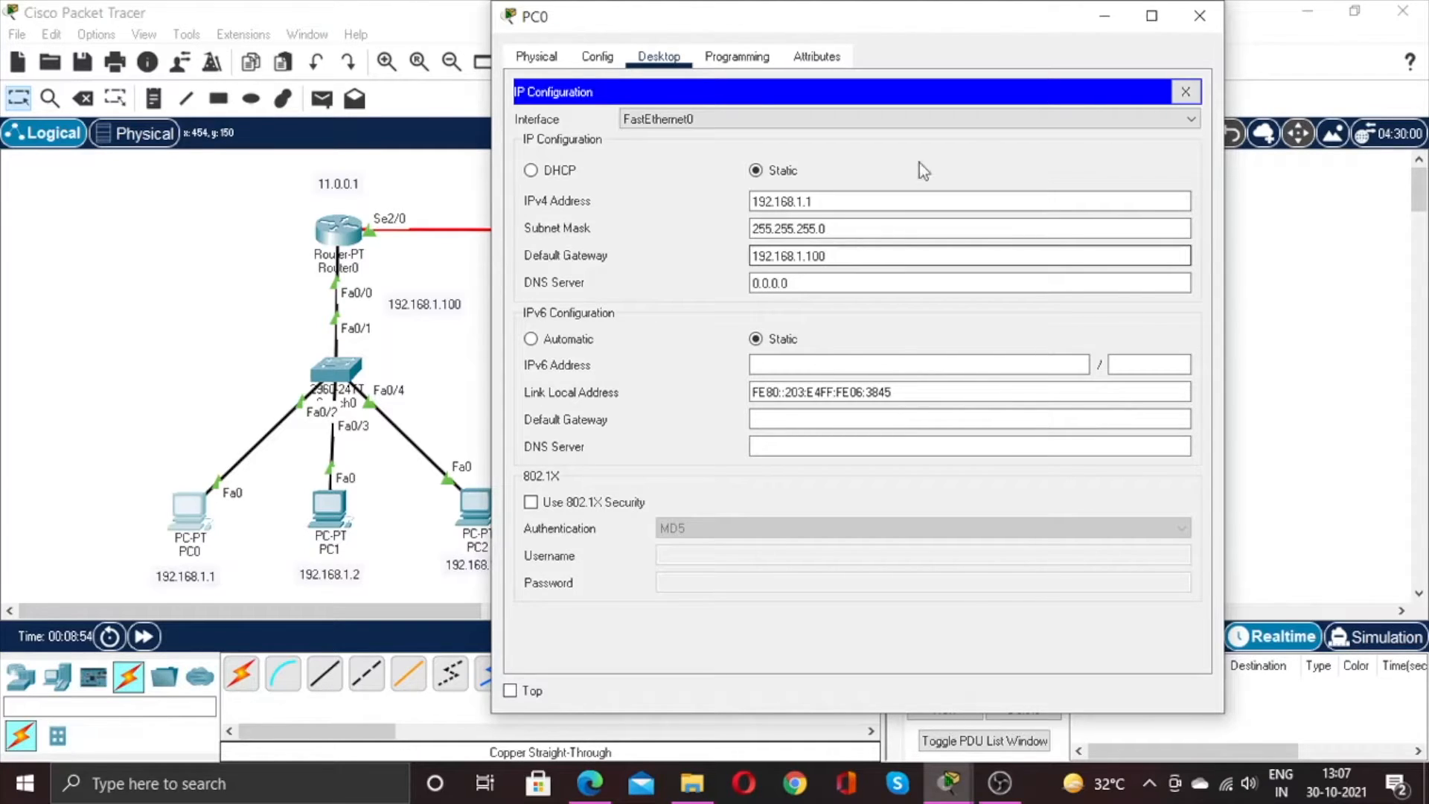
{"action": "left_click", "coordinate": [1200, 15]}
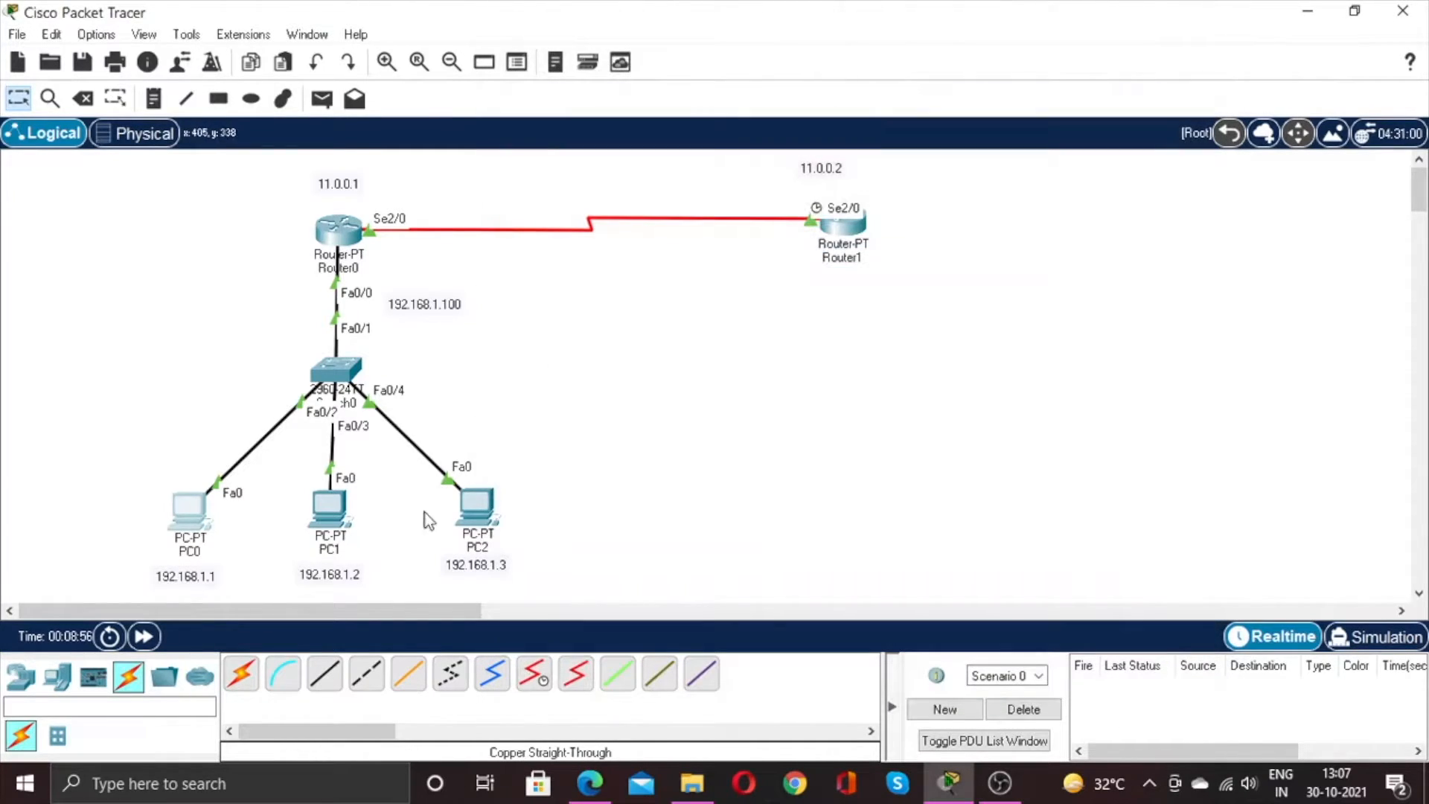
Open PC1's IP Configuration and assign it the static IPv4 address 192.168.1.2 with subnet mask 255.255.255.0.
{"action": "left_click", "coordinate": [328, 509]}
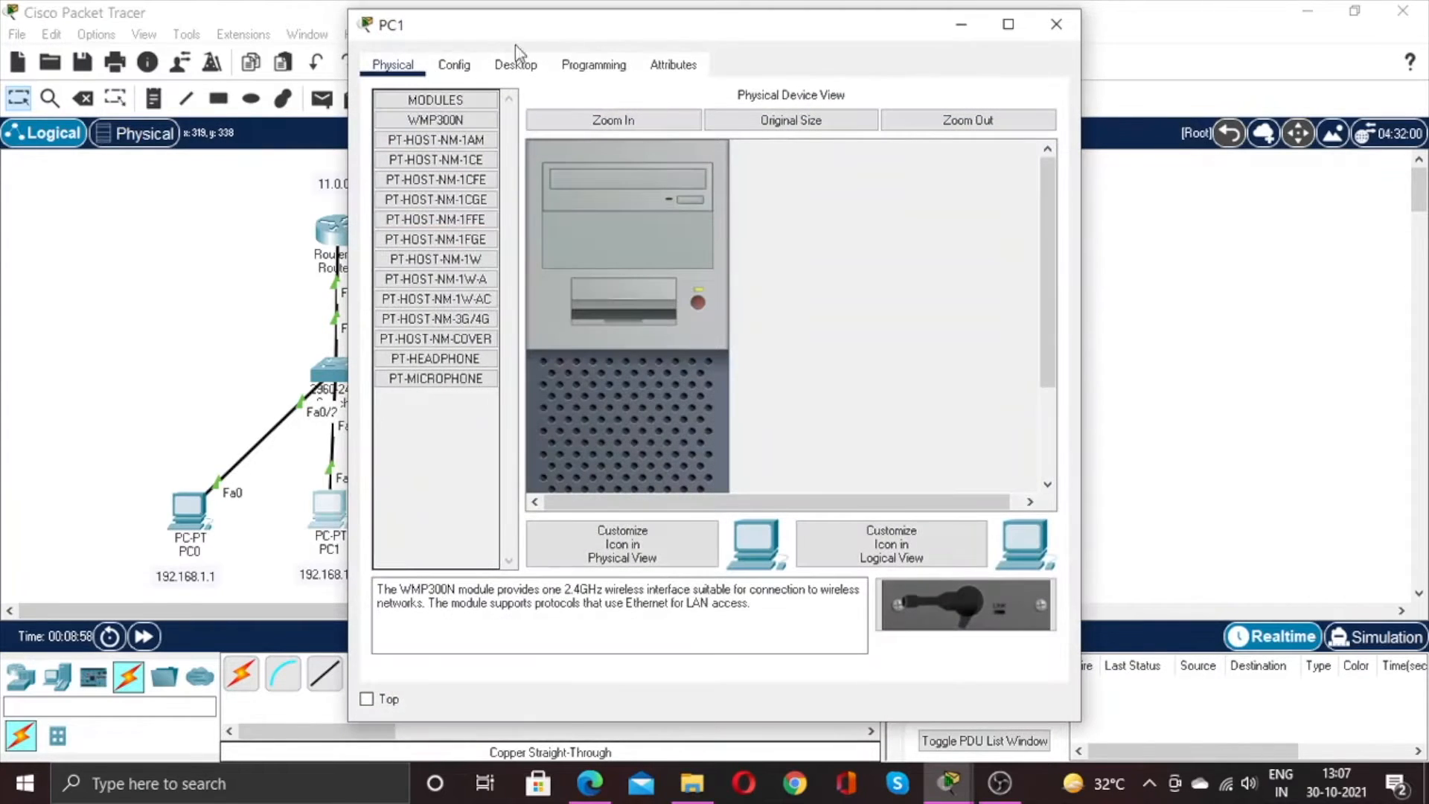
{"action": "left_click", "coordinate": [516, 65]}
{"action": "left_click", "coordinate": [457, 154]}
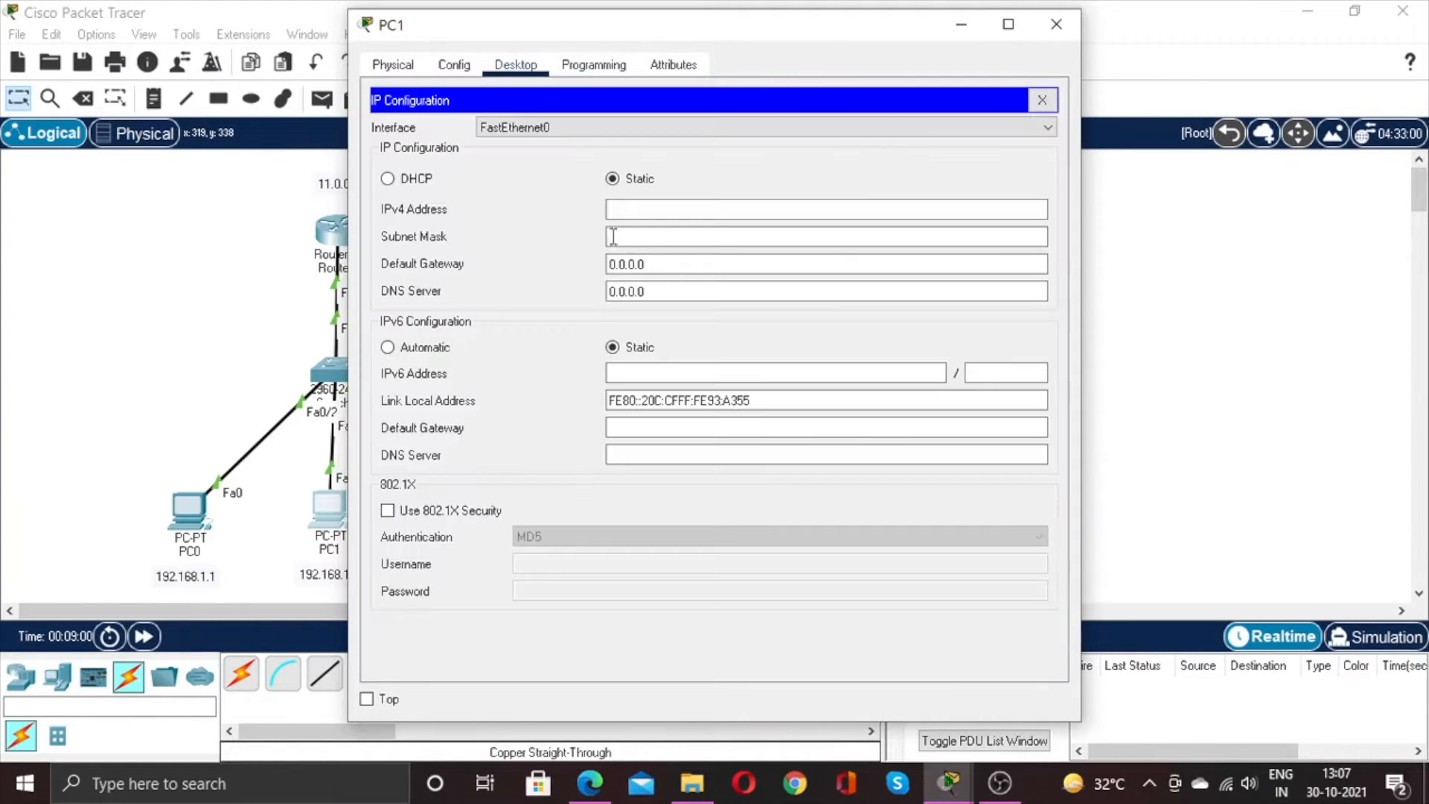
{"action": "left_click", "coordinate": [631, 212]}
{"action": "type", "text": "19"}
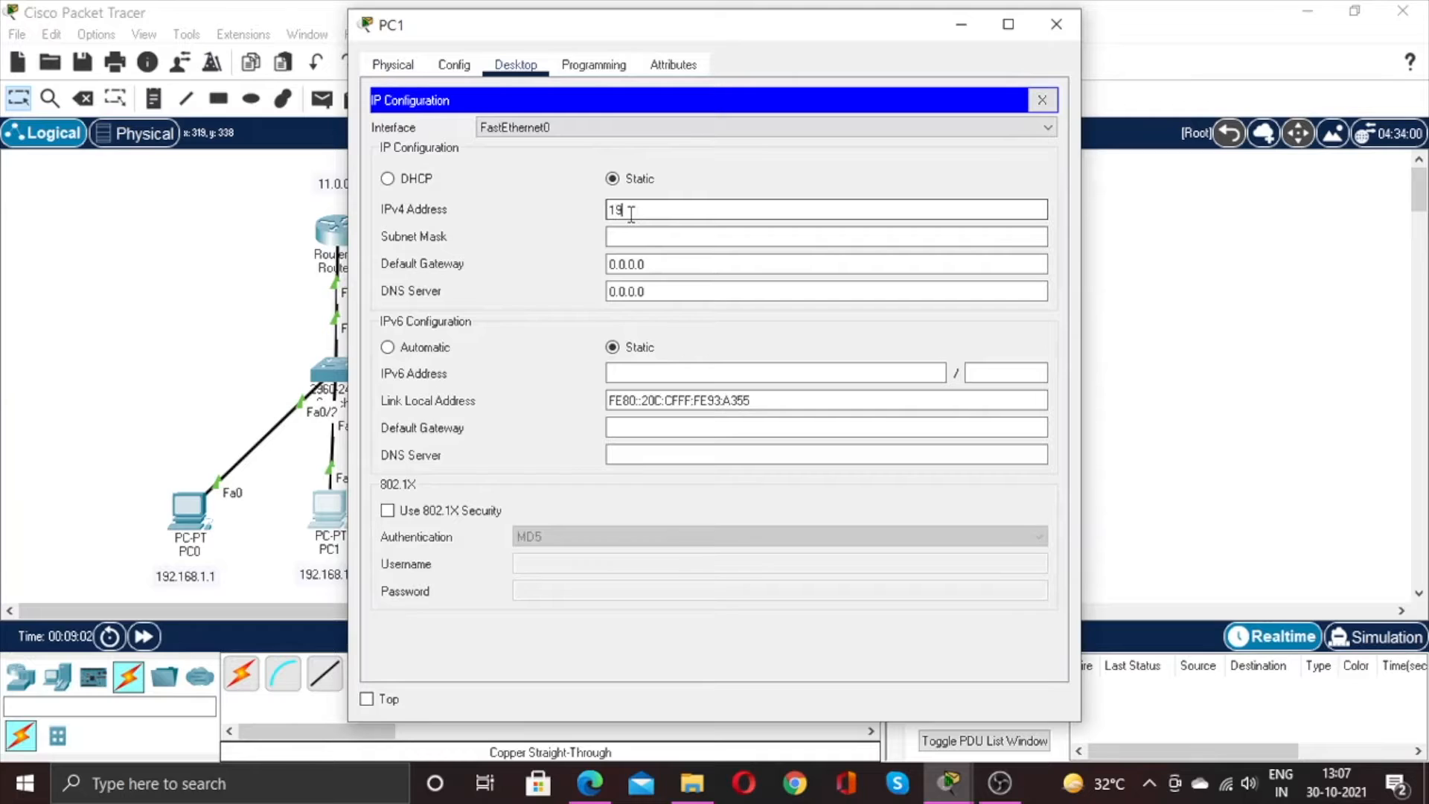
{"action": "type", "text": "2.168.1.2"}
{"action": "left_click", "coordinate": [699, 237]}
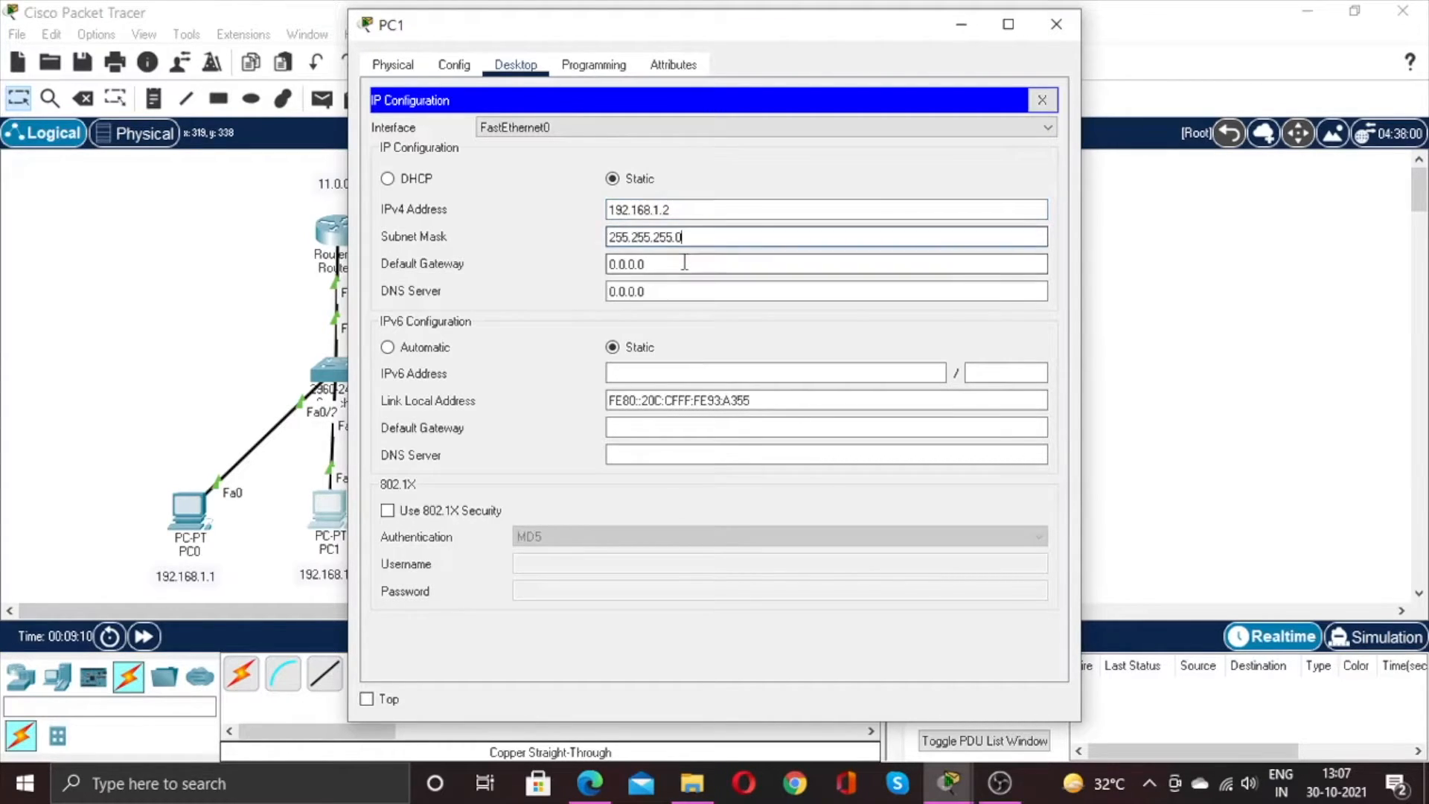
Set PC1's IPv4 default gateway to 192.168.1.100 and close the PC1 window.
{"action": "left_click", "coordinate": [683, 263]}
{"action": "key", "text": "BackSpace"}
{"action": "key", "text": "BackSpace"}
{"action": "key", "text": "BackSpace"}
{"action": "key", "text": "BackSpace"}
{"action": "key", "text": "BackSpace"}
{"action": "key", "text": "BackSpace"}
{"action": "key", "text": "BackSpace"}
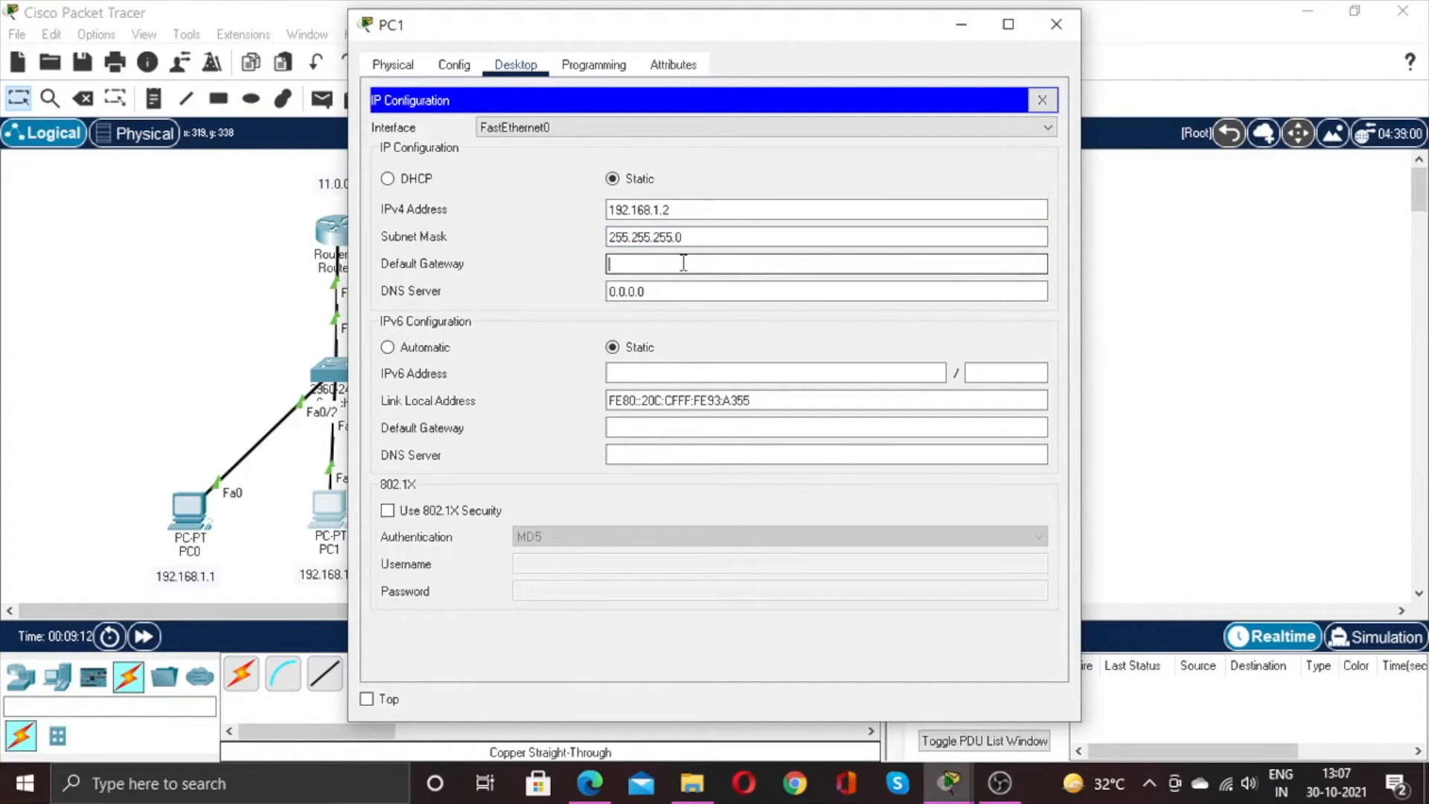
{"action": "type", "text": "192.168.1.100"}
{"action": "left_click", "coordinate": [1049, 26]}
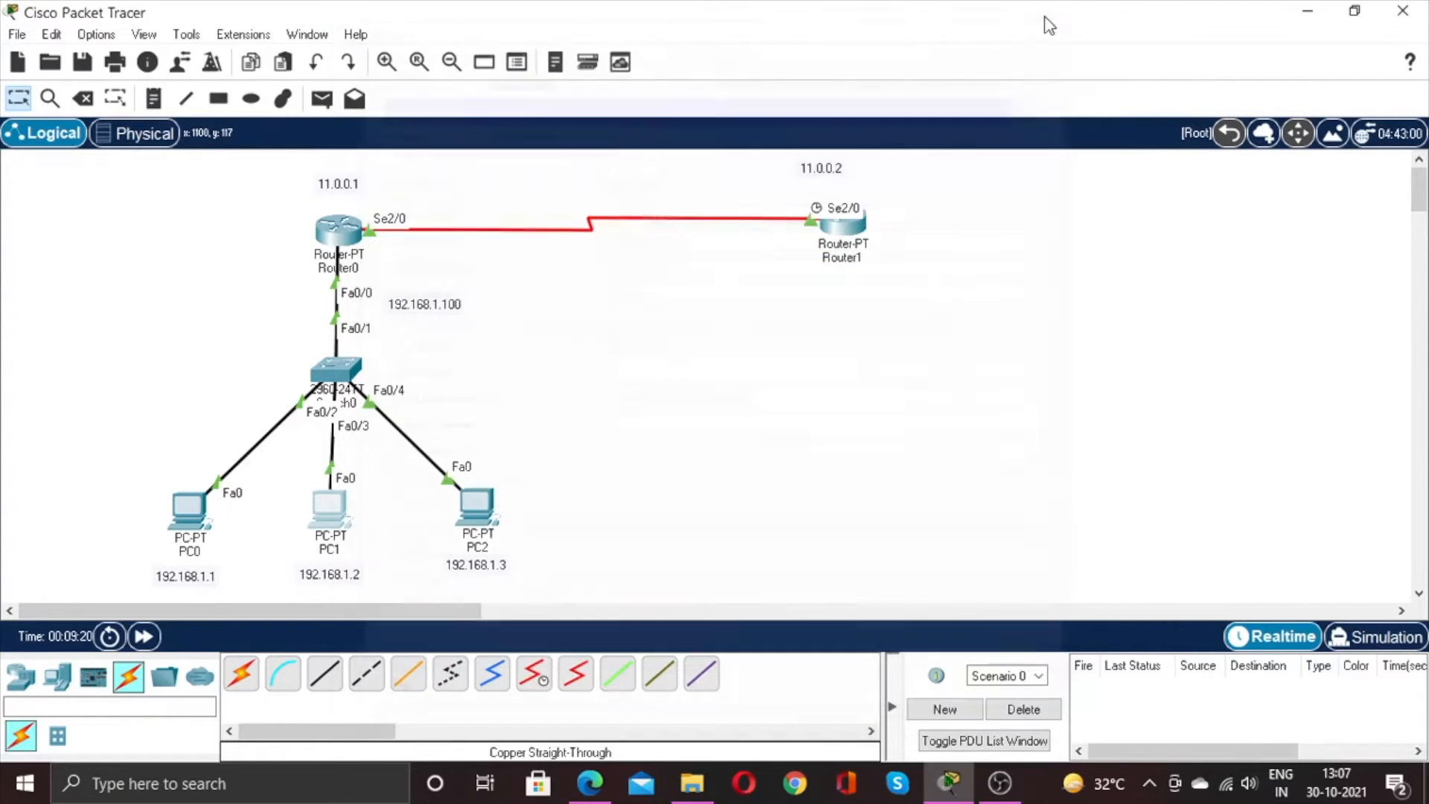
Open PC2's IP Configuration and assign it the static IPv4 address 192.168.1.3 with subnet mask 255.255.255.0.
{"action": "mouse_move", "coordinate": [491, 507]}
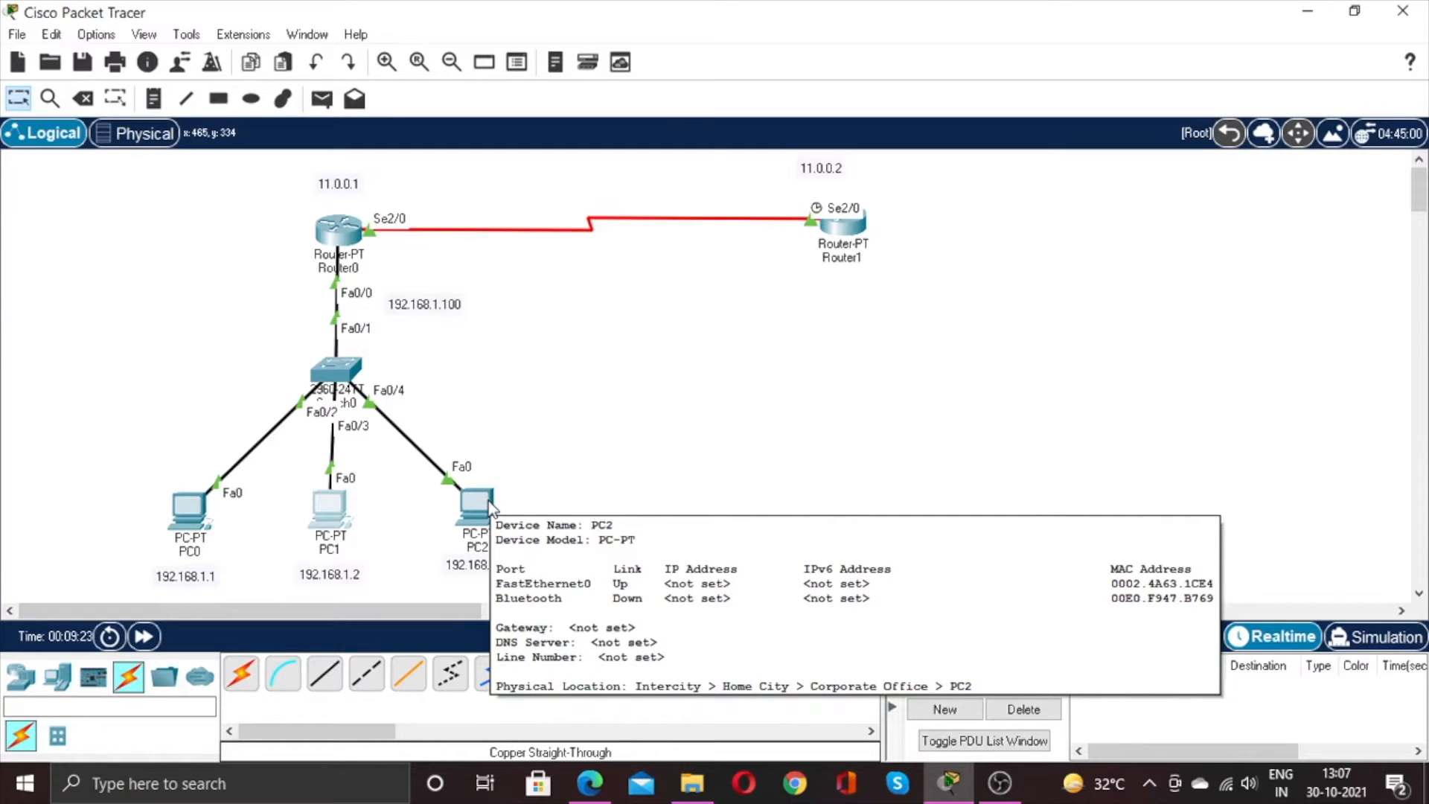
{"action": "left_click", "coordinate": [490, 508]}
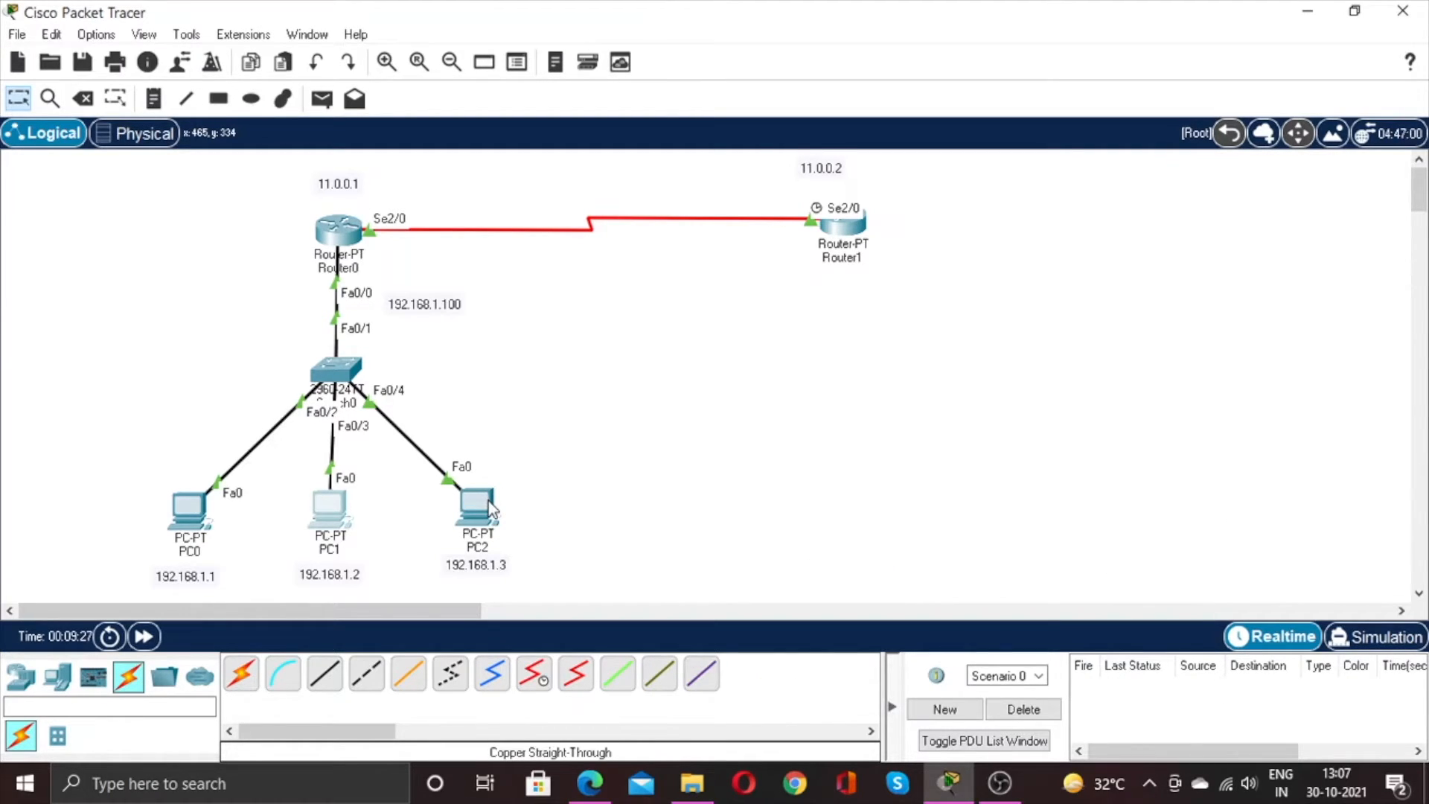
{"action": "left_click", "coordinate": [490, 509]}
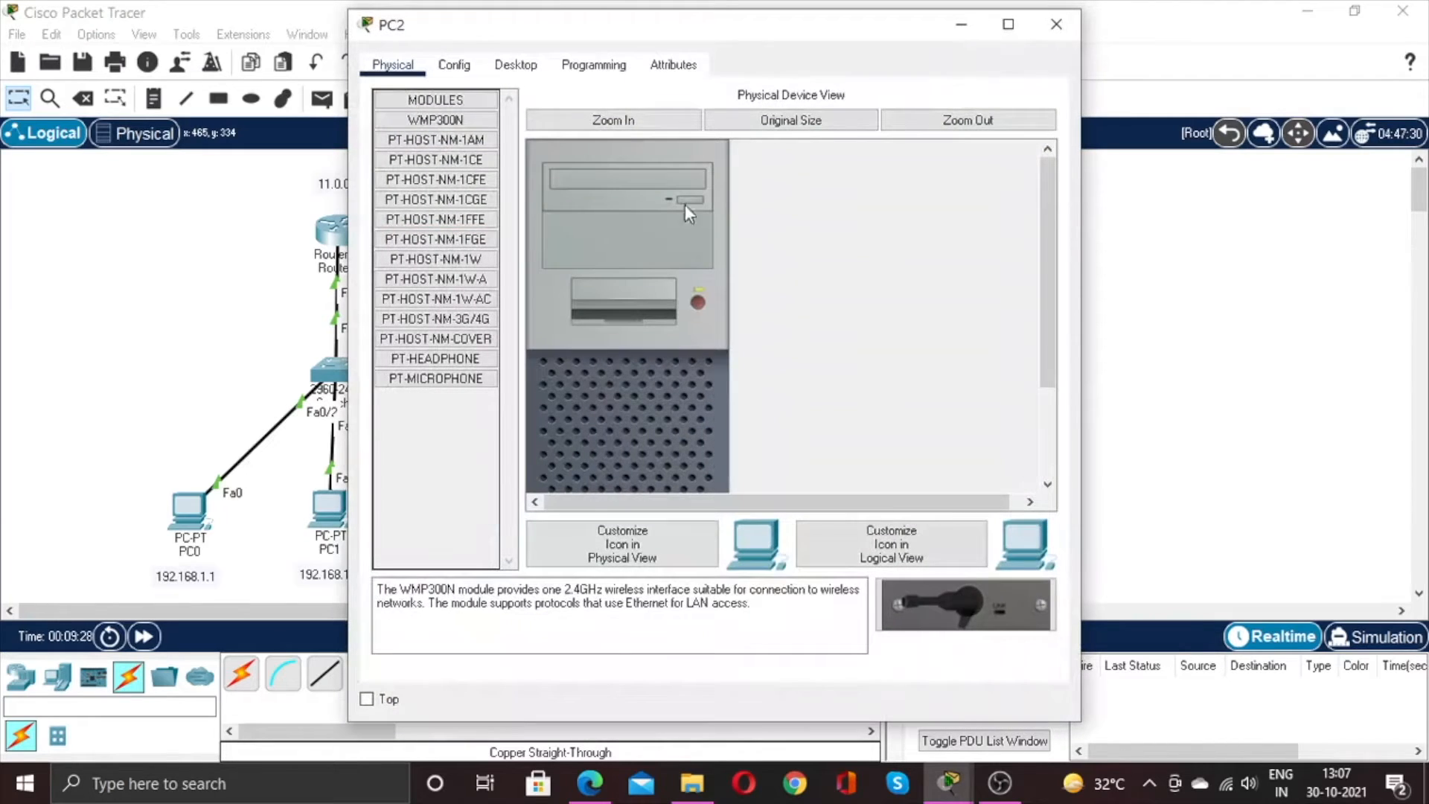
{"action": "left_click", "coordinate": [516, 64]}
{"action": "left_click", "coordinate": [412, 189]}
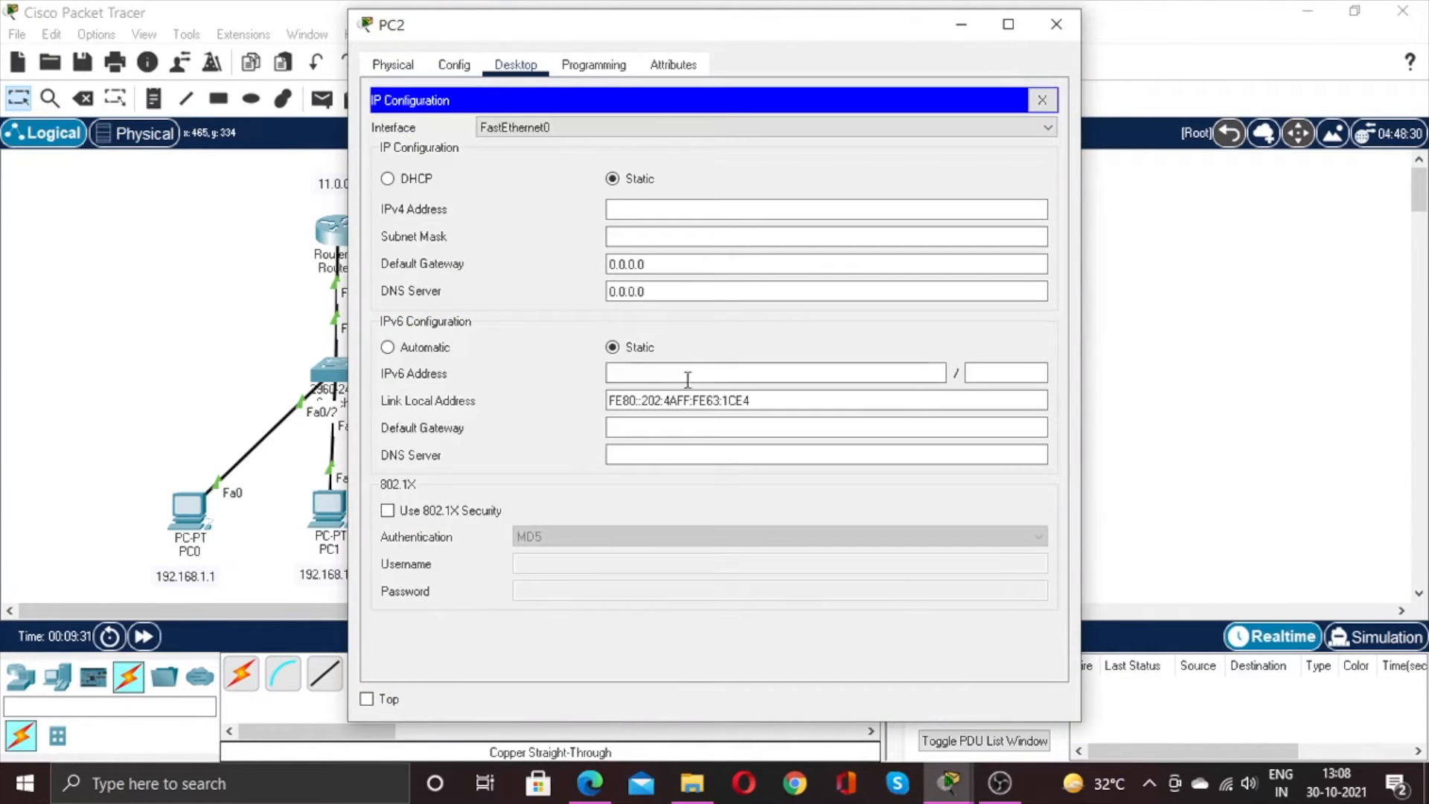
{"action": "left_click", "coordinate": [629, 210]}
{"action": "type", "text": "192"}
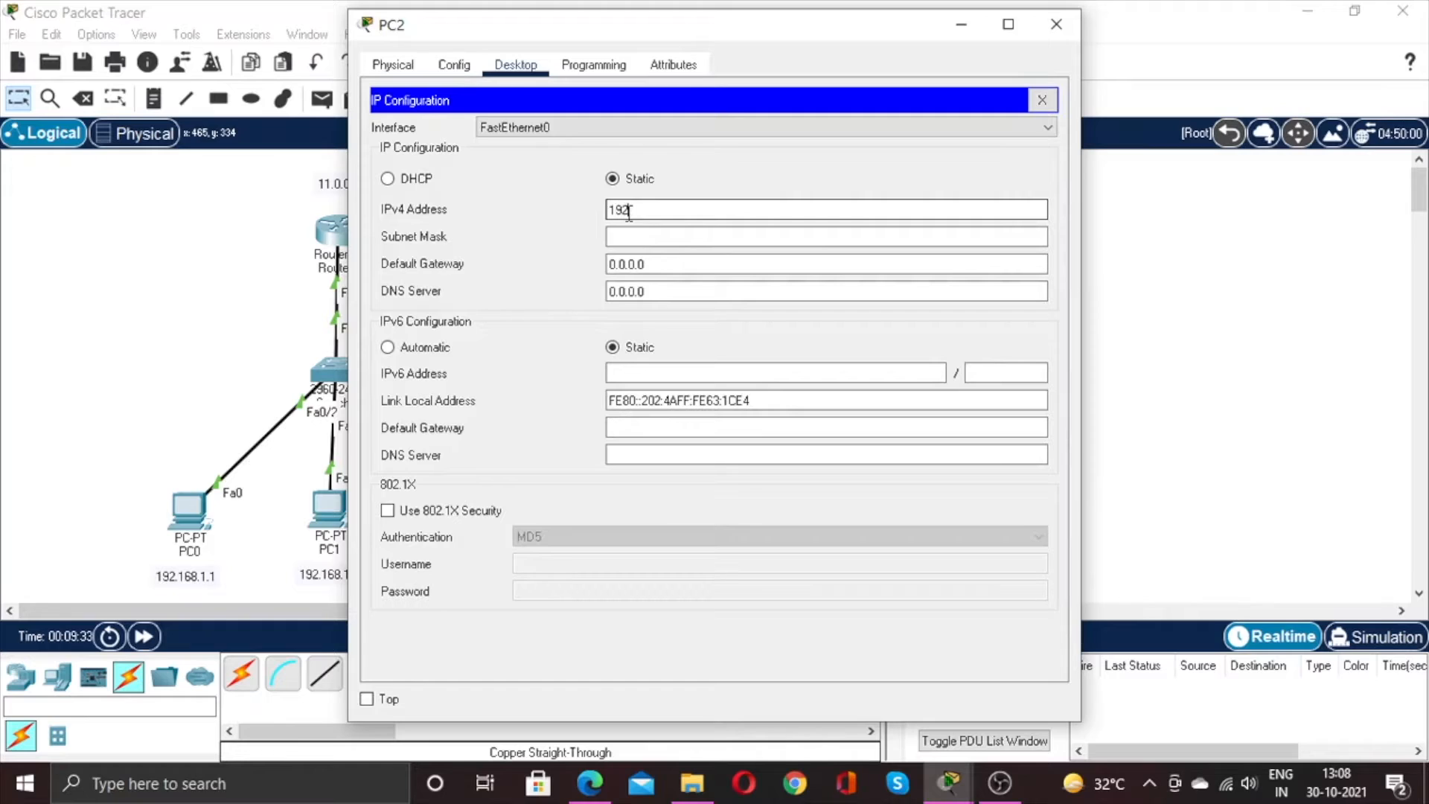
{"action": "type", "text": ".168.1.3"}
{"action": "left_click", "coordinate": [678, 235]}
Set PC2's IPv4 default gateway to 192.168.1.100 and close the PC2 window.
{"action": "left_click", "coordinate": [669, 262]}
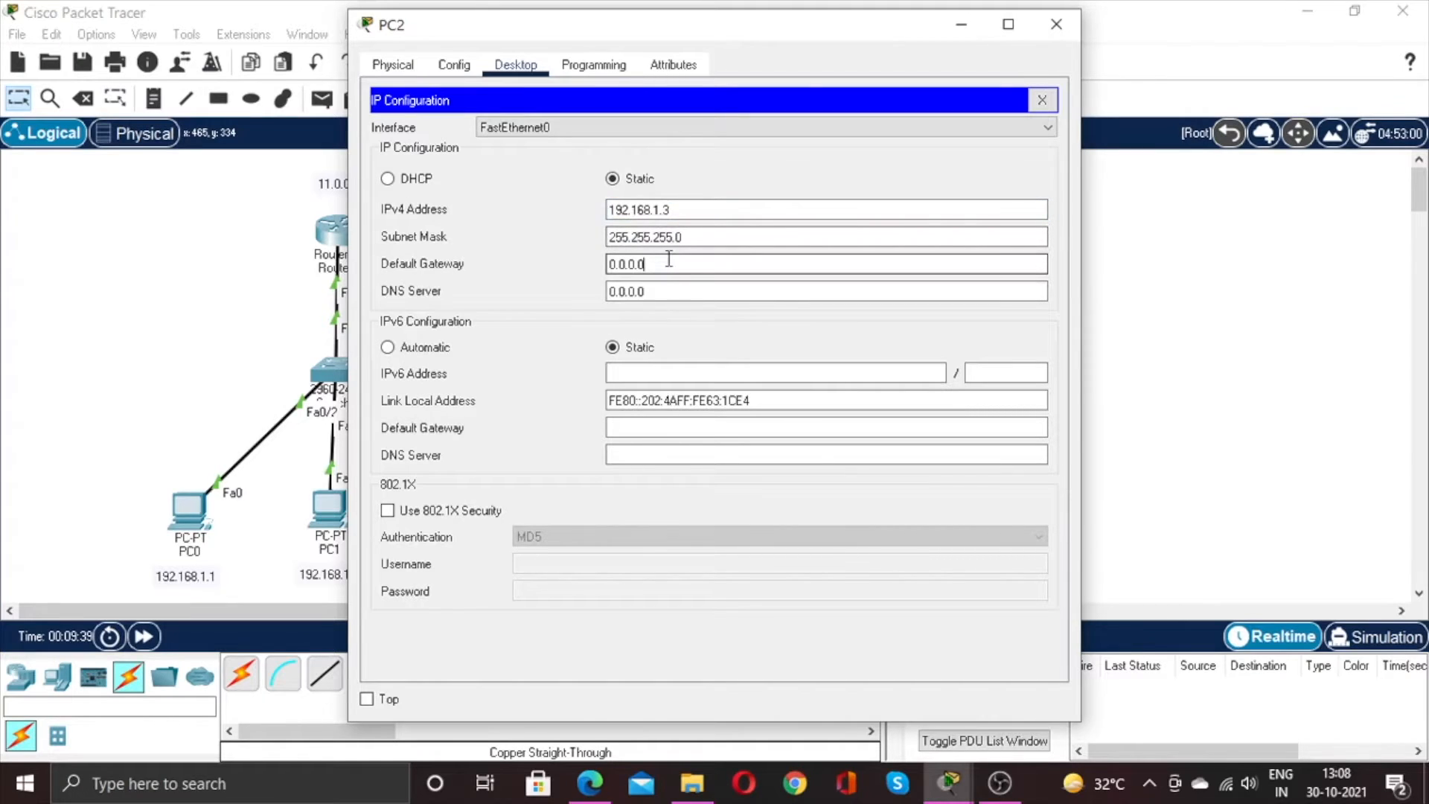
{"action": "key", "text": "BackSpace"}
{"action": "key", "text": "BackSpace"}
{"action": "key", "text": "BackSpace"}
{"action": "key", "text": "BackSpace"}
{"action": "key", "text": "BackSpace"}
{"action": "key", "text": "BackSpace"}
{"action": "type", "text": "192.168.1.100"}
{"action": "left_click", "coordinate": [1055, 25]}
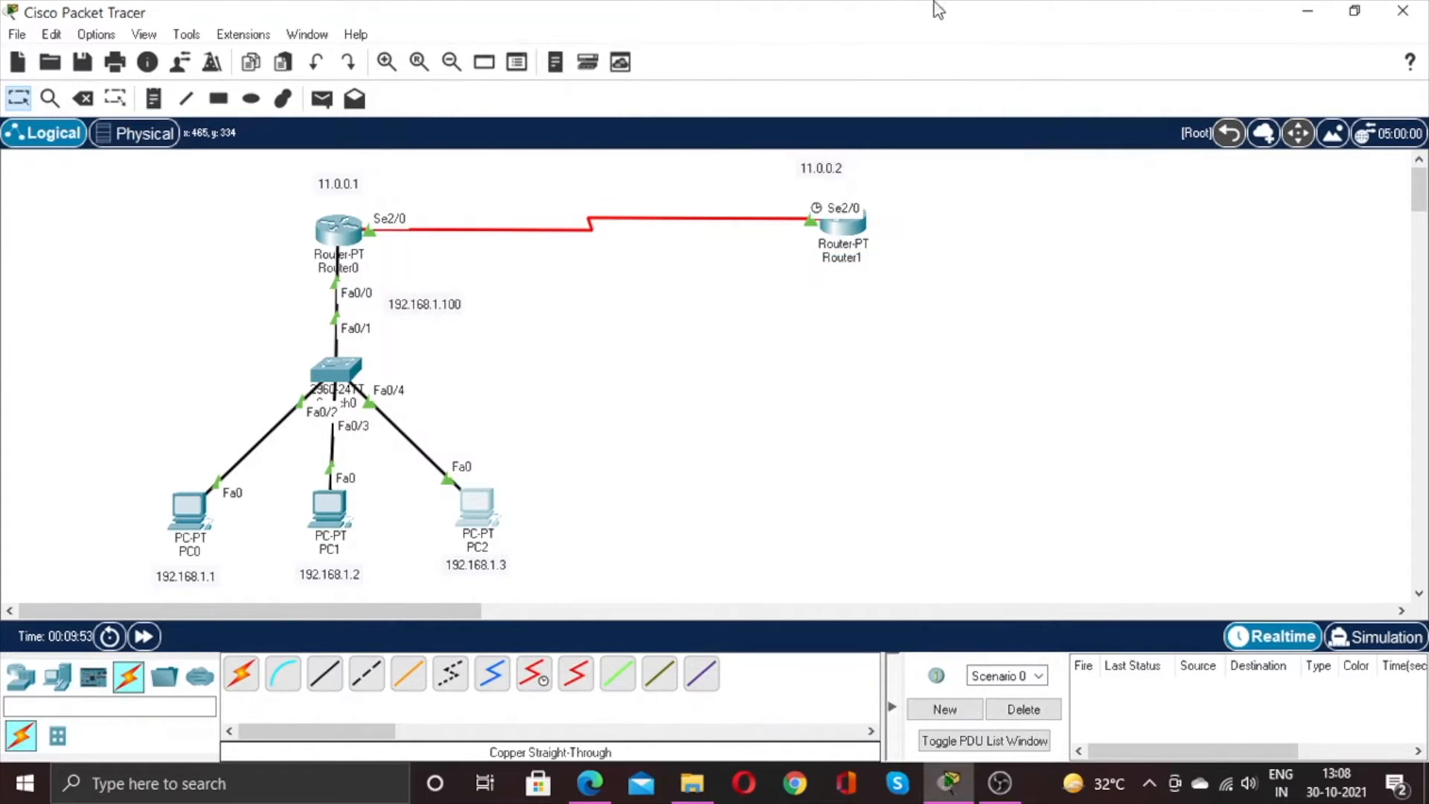
In Router0's command-line interface, map PC0 statically with ip nat inside source static 192.168.1.1 11.0.0.3.
{"action": "left_click", "coordinate": [343, 240]}
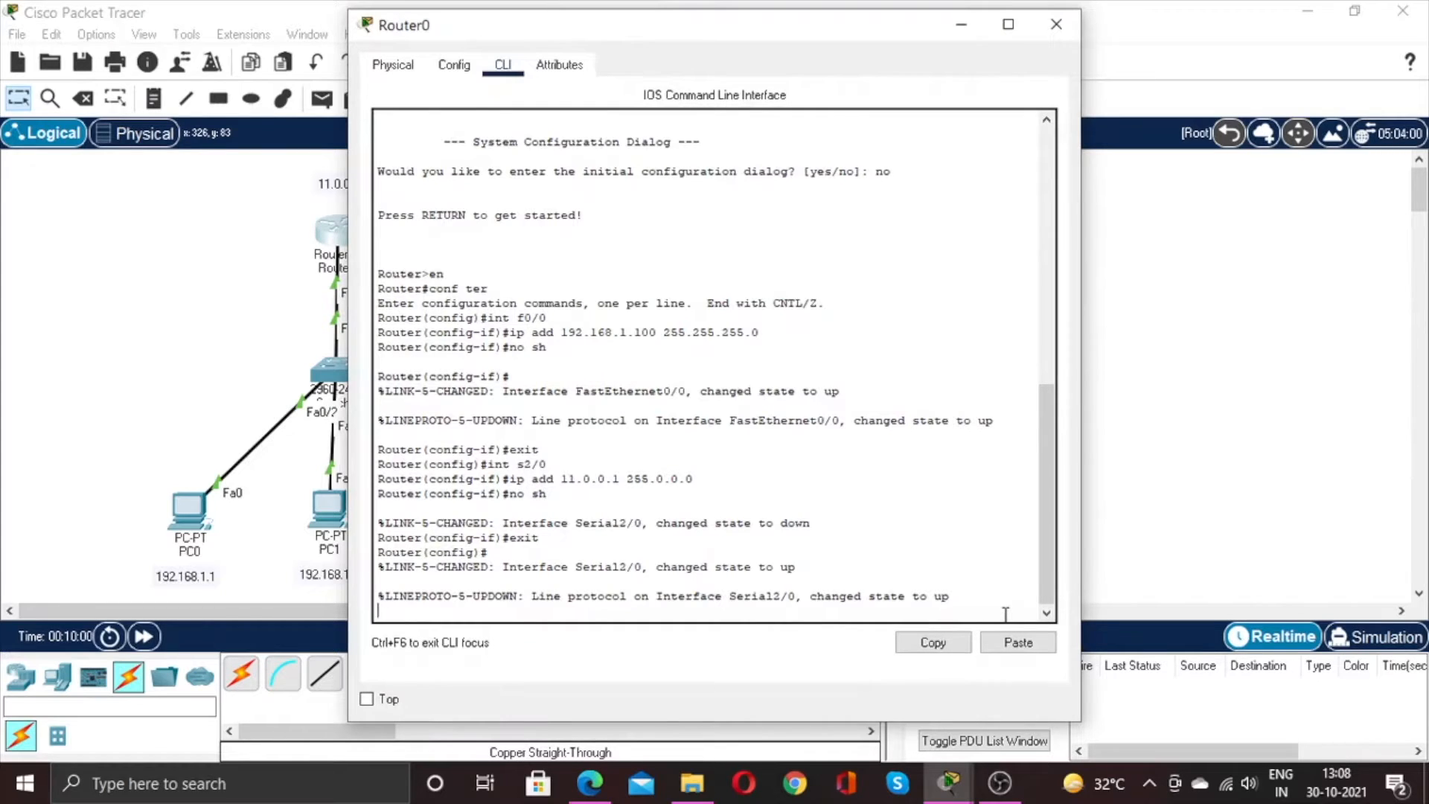
{"action": "key", "text": "Return"}
{"action": "key", "text": "Return"}
{"action": "type", "text": "ip"}
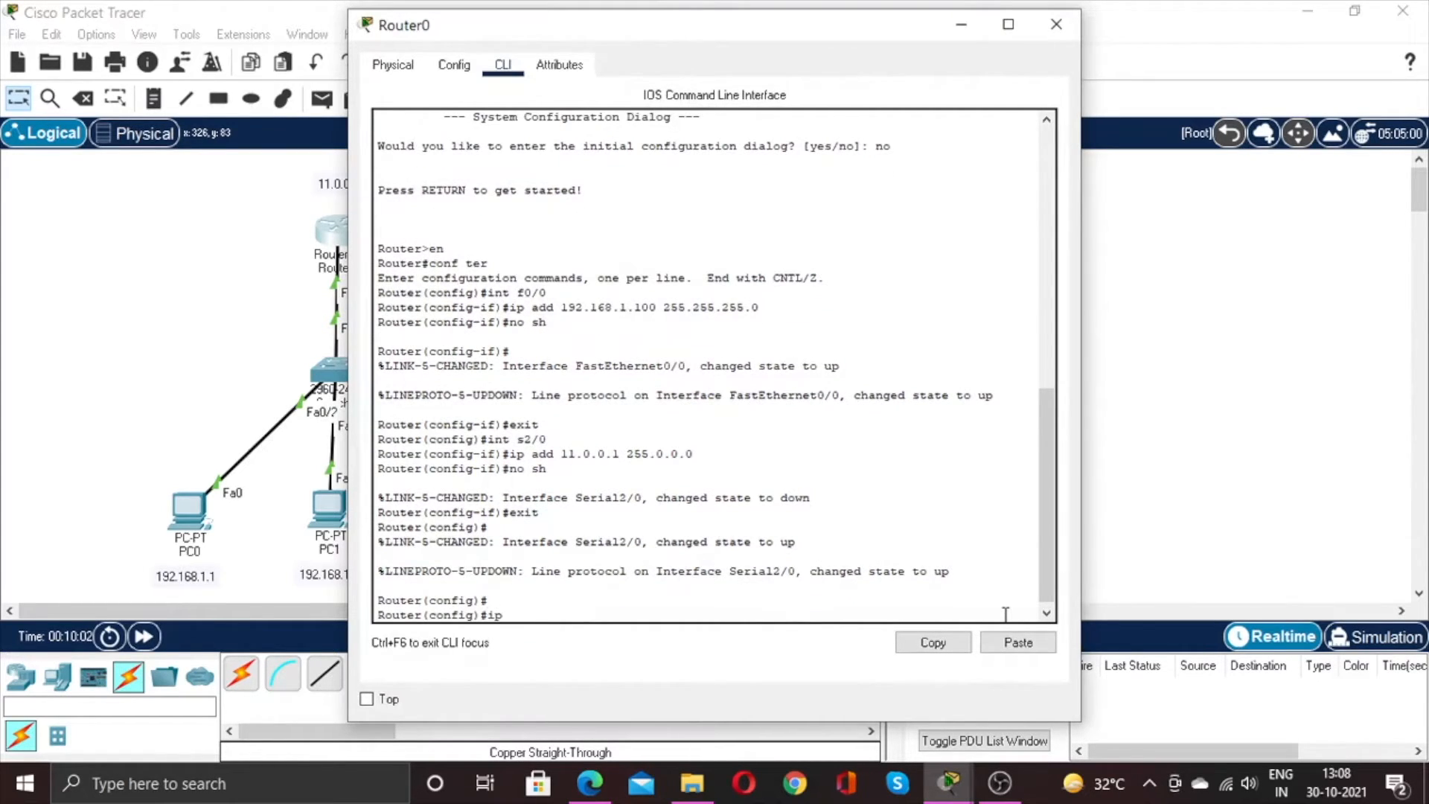
{"action": "type", "text": " nat inside source s"}
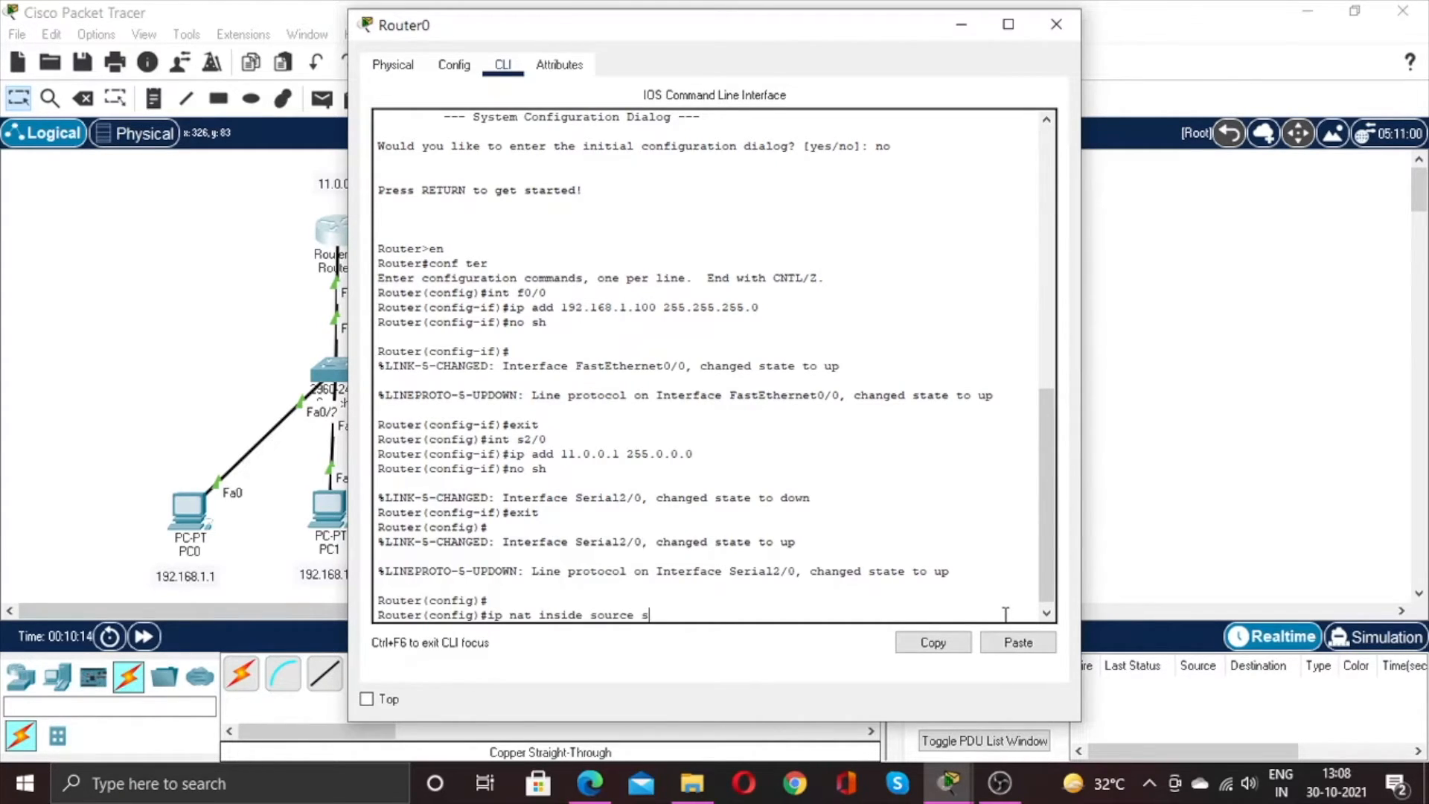
{"action": "type", "text": "tatic 192.168.1.1 11"}
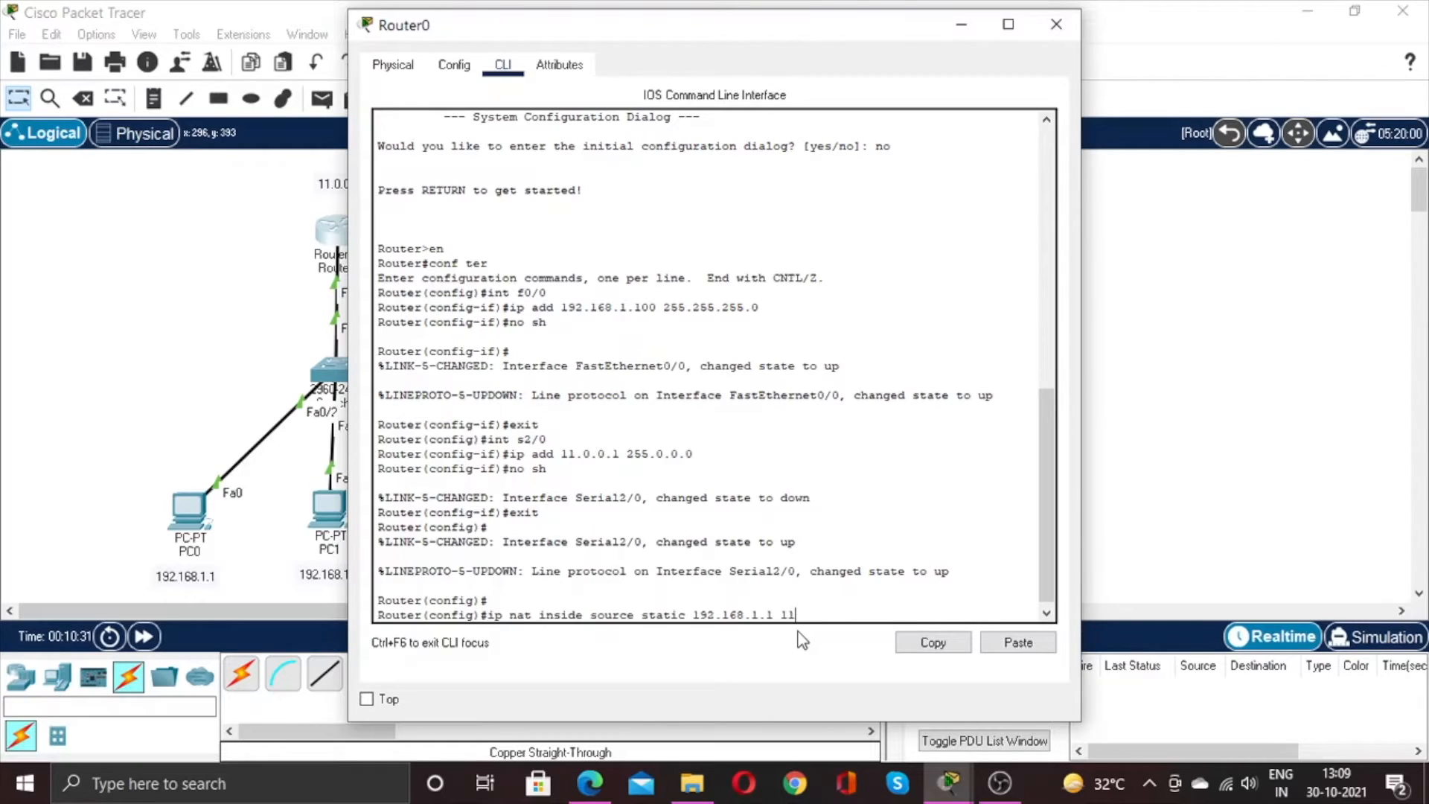
{"action": "type", "text": ".0.0.3"}
{"action": "key", "text": "Return"}
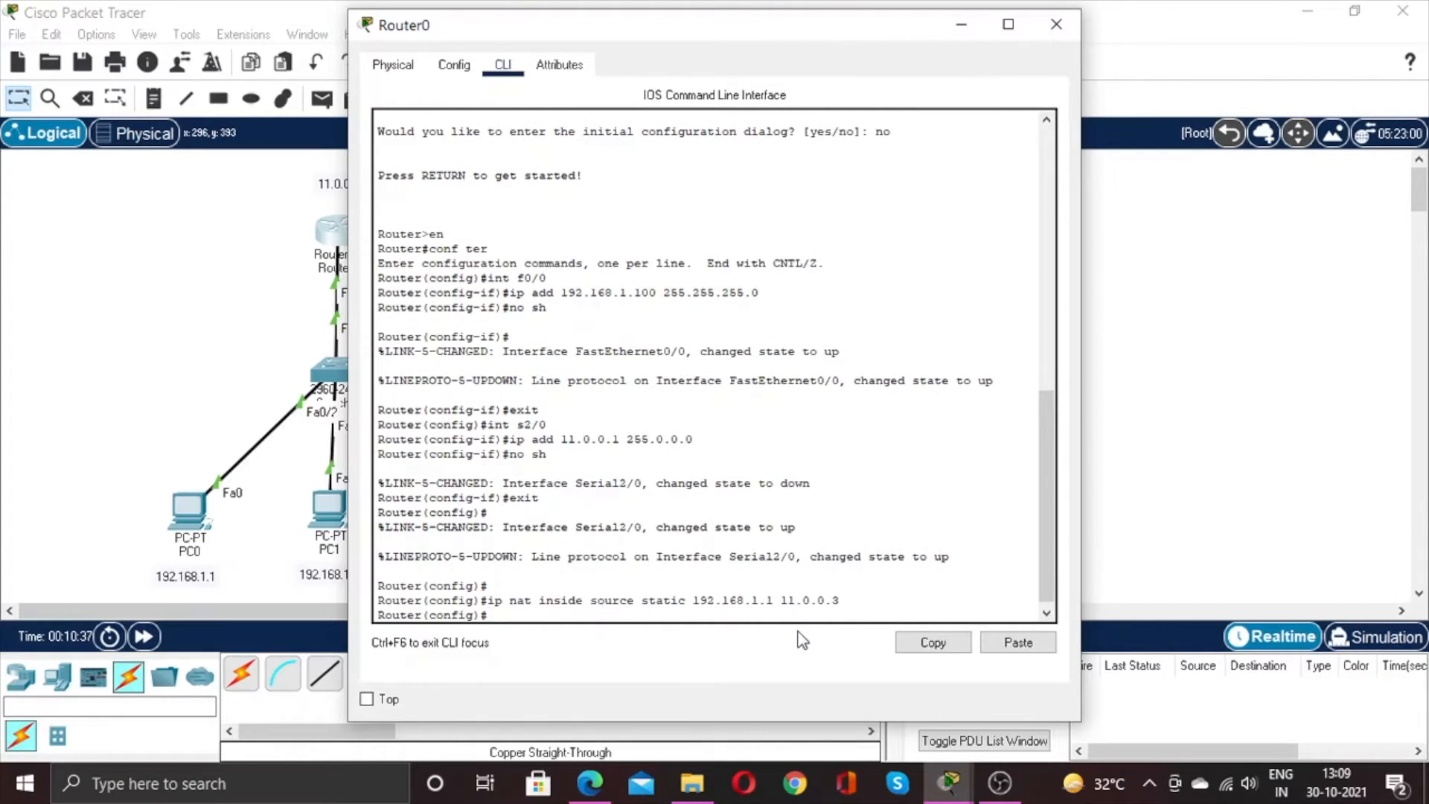
Reuse the static NAT command on Router0 to map inside address 192.168.1.2 to 11.0.0.4.
{"action": "key", "text": "Up"}
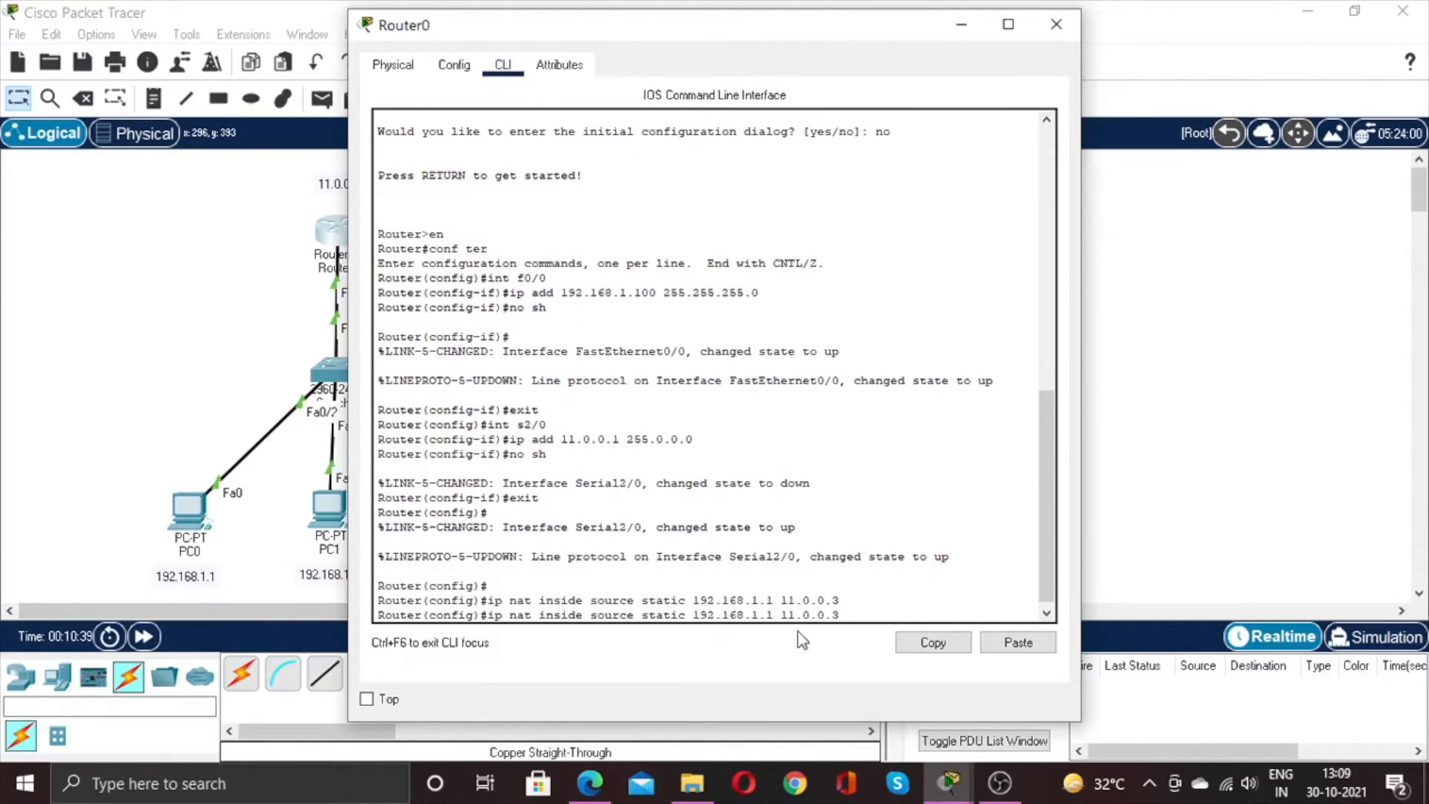
{"action": "key", "text": "BackSpace"}
{"action": "type", "text": "4"}
{"action": "key", "text": "Left"}
{"action": "key", "text": "Left"}
{"action": "key", "text": "Left"}
{"action": "key", "text": "Left"}
{"action": "key", "text": "Left"}
{"action": "key", "text": "Left"}
{"action": "key", "text": "BackSpace"}
{"action": "type", "text": "2"}
{"action": "key", "text": "Return"}
Add a third static NAT mapping on Router0 from inside address 192.168.1.3 to 11.0.0.5.
{"action": "key", "text": "Up"}
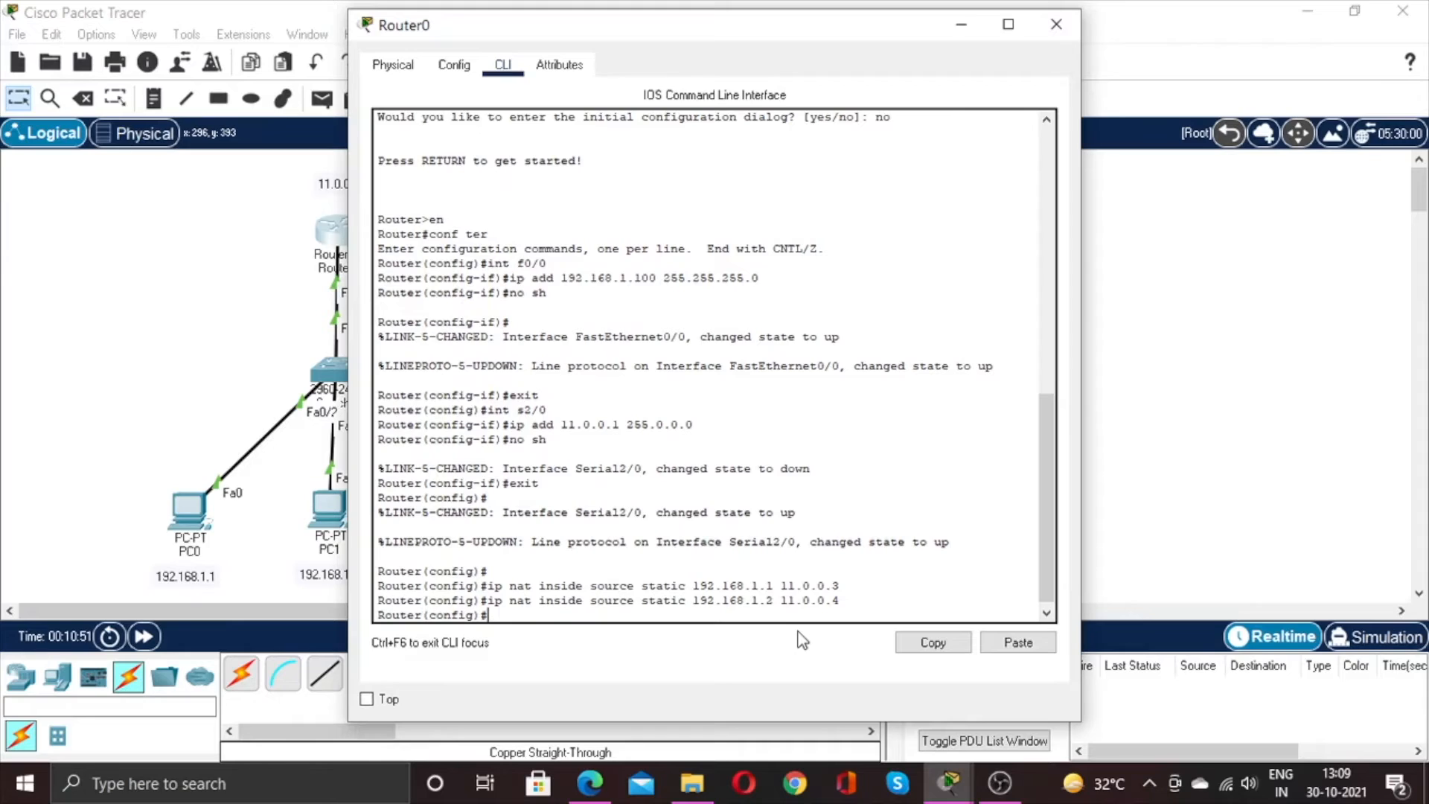
{"action": "key", "text": "BackSpace"}
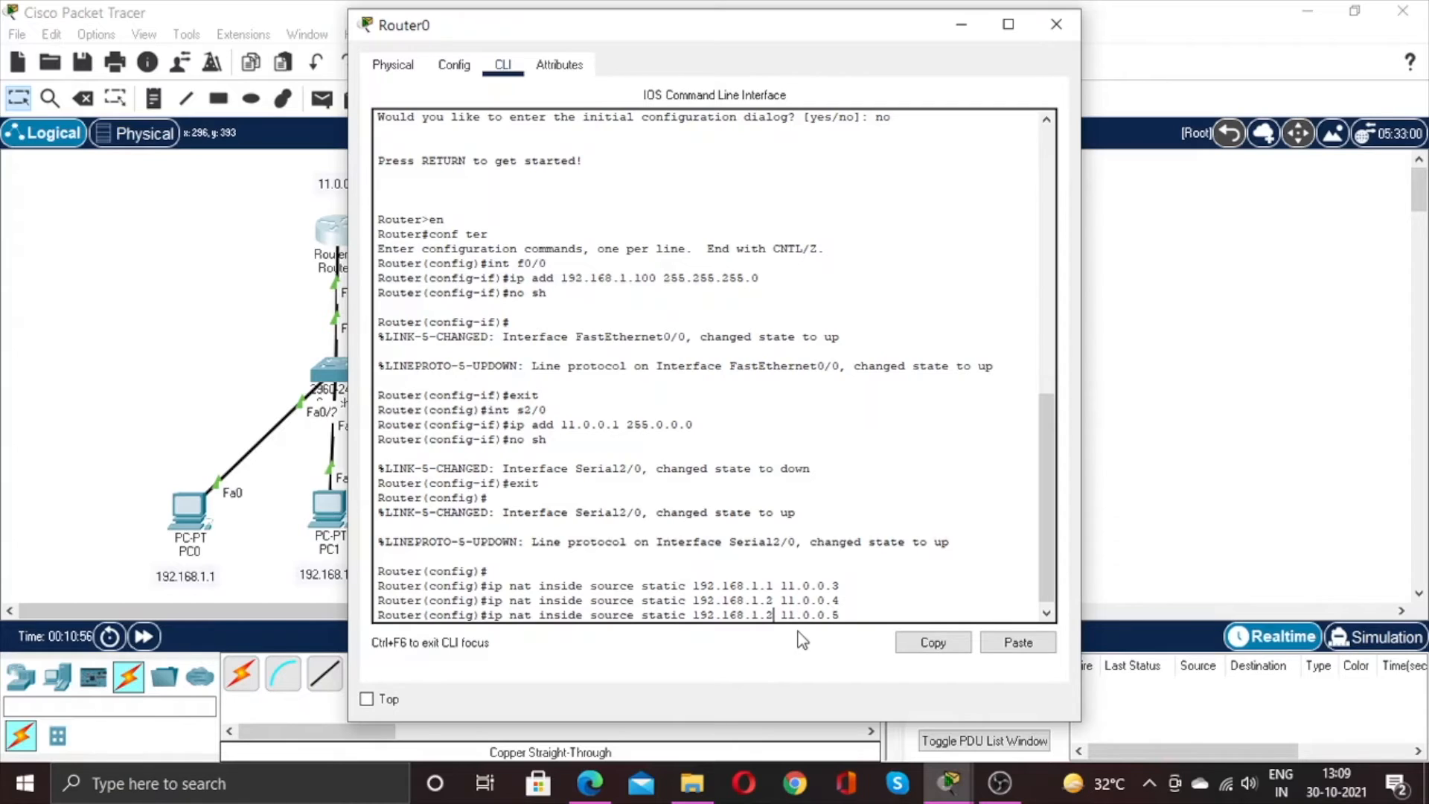
{"action": "key", "text": "BackSpace"}
{"action": "type", "text": "3"}
{"action": "key", "text": "Return"}
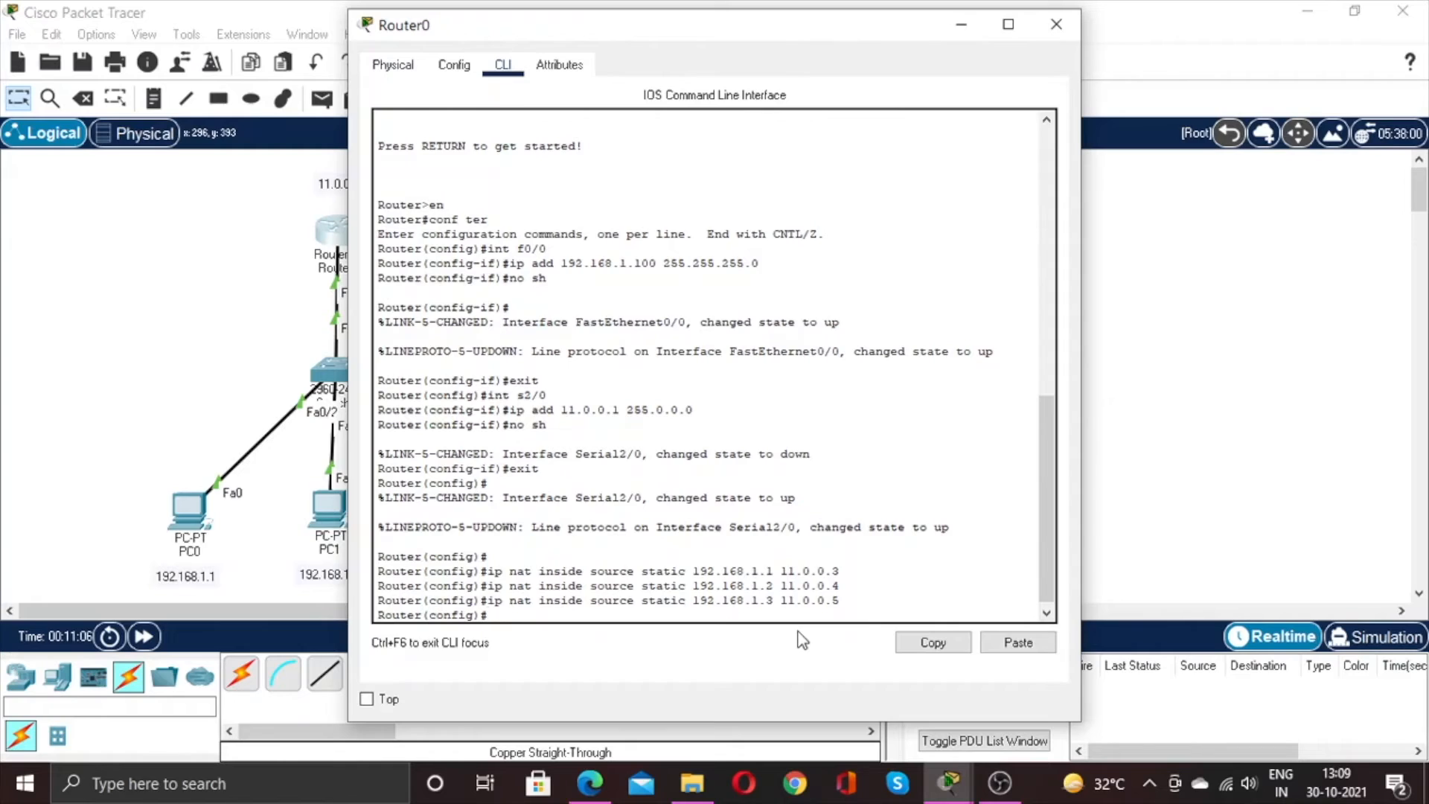
Mark Router0's FastEthernet interface f0/0 as the NAT inside interface with ip nat inside, and exit interface configuration.
{"action": "type", "text": "int f0/0"}
{"action": "key", "text": "Return"}
{"action": "type", "text": "ip"}
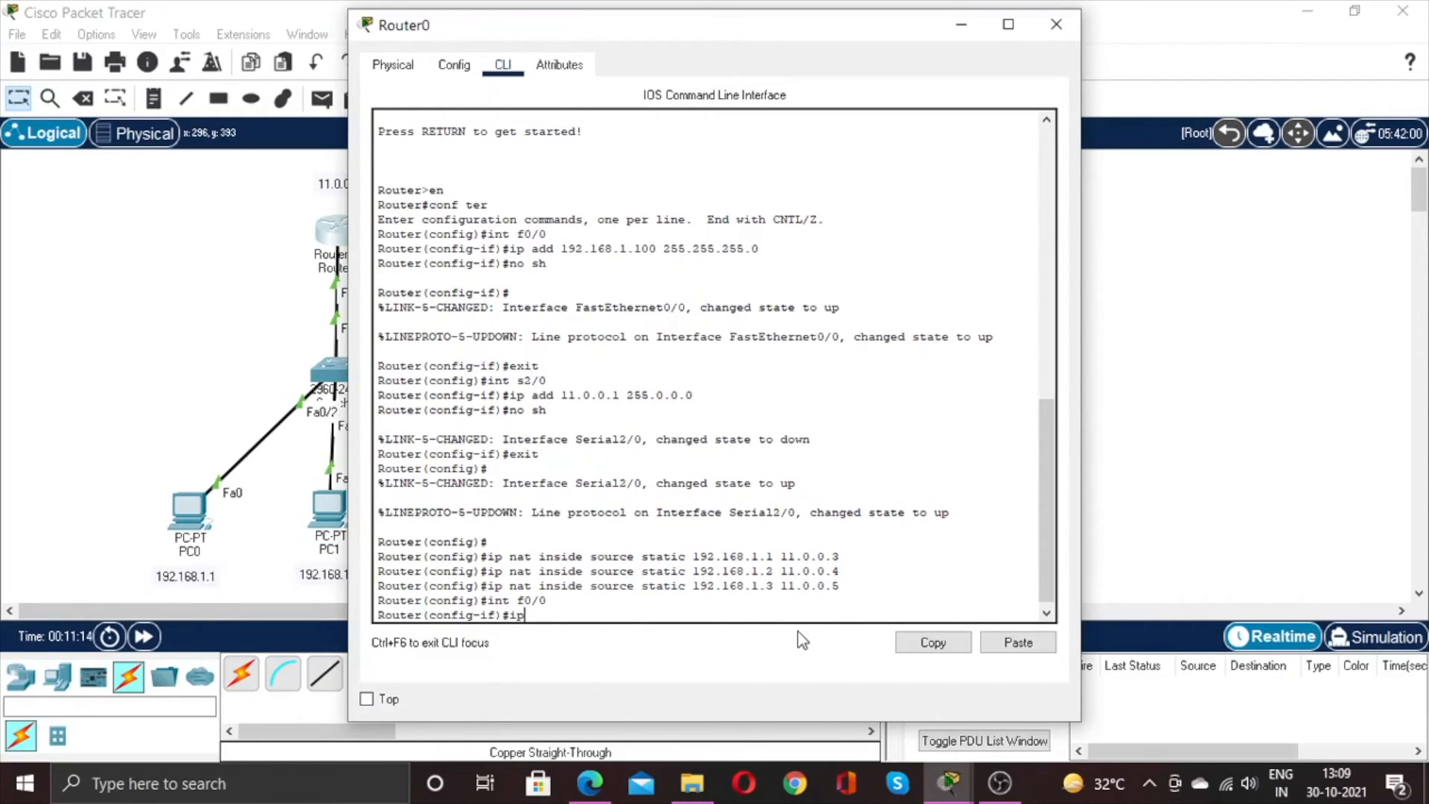
{"action": "type", "text": " nat inside"}
{"action": "key", "text": "Return"}
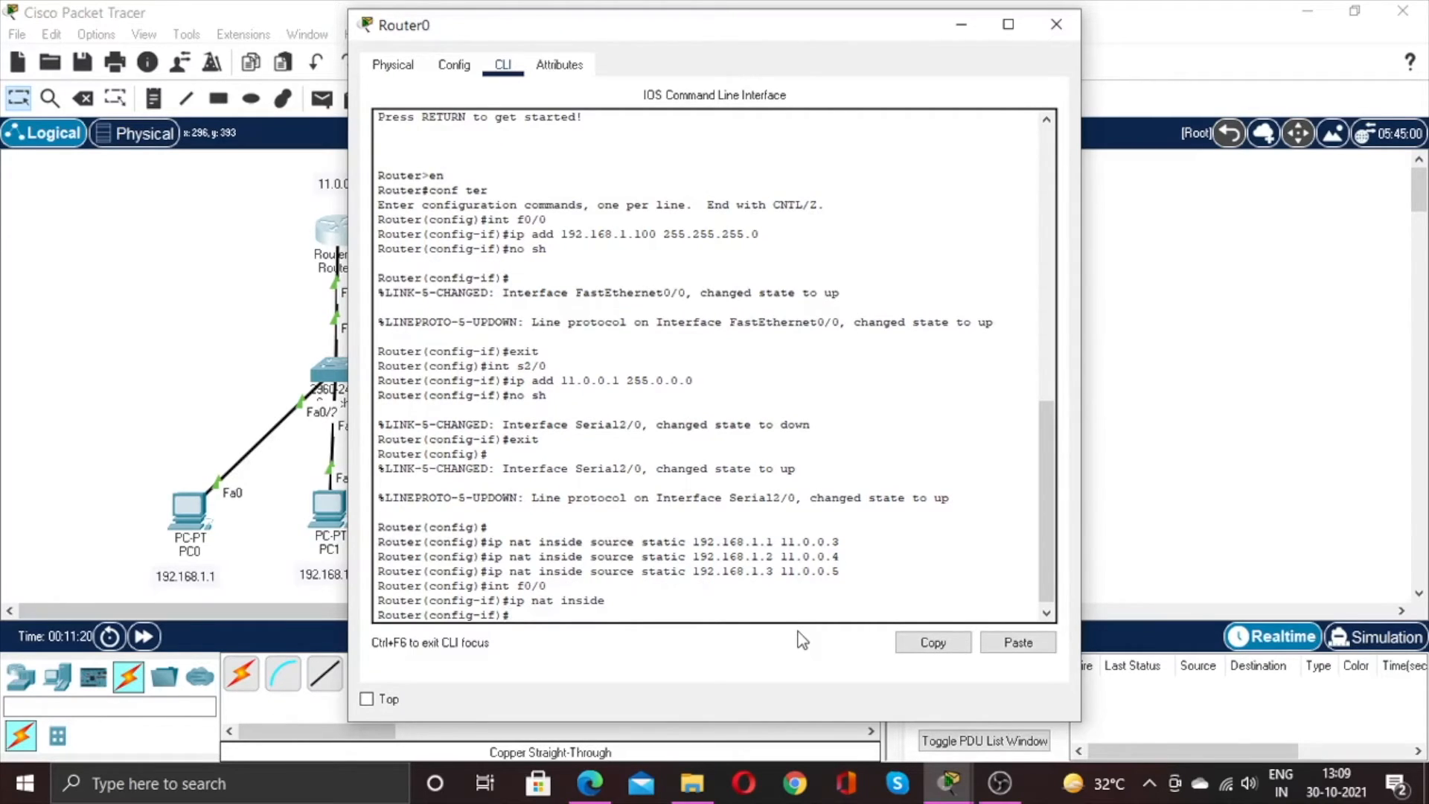
{"action": "type", "text": "ex"}
{"action": "key", "text": "Return"}
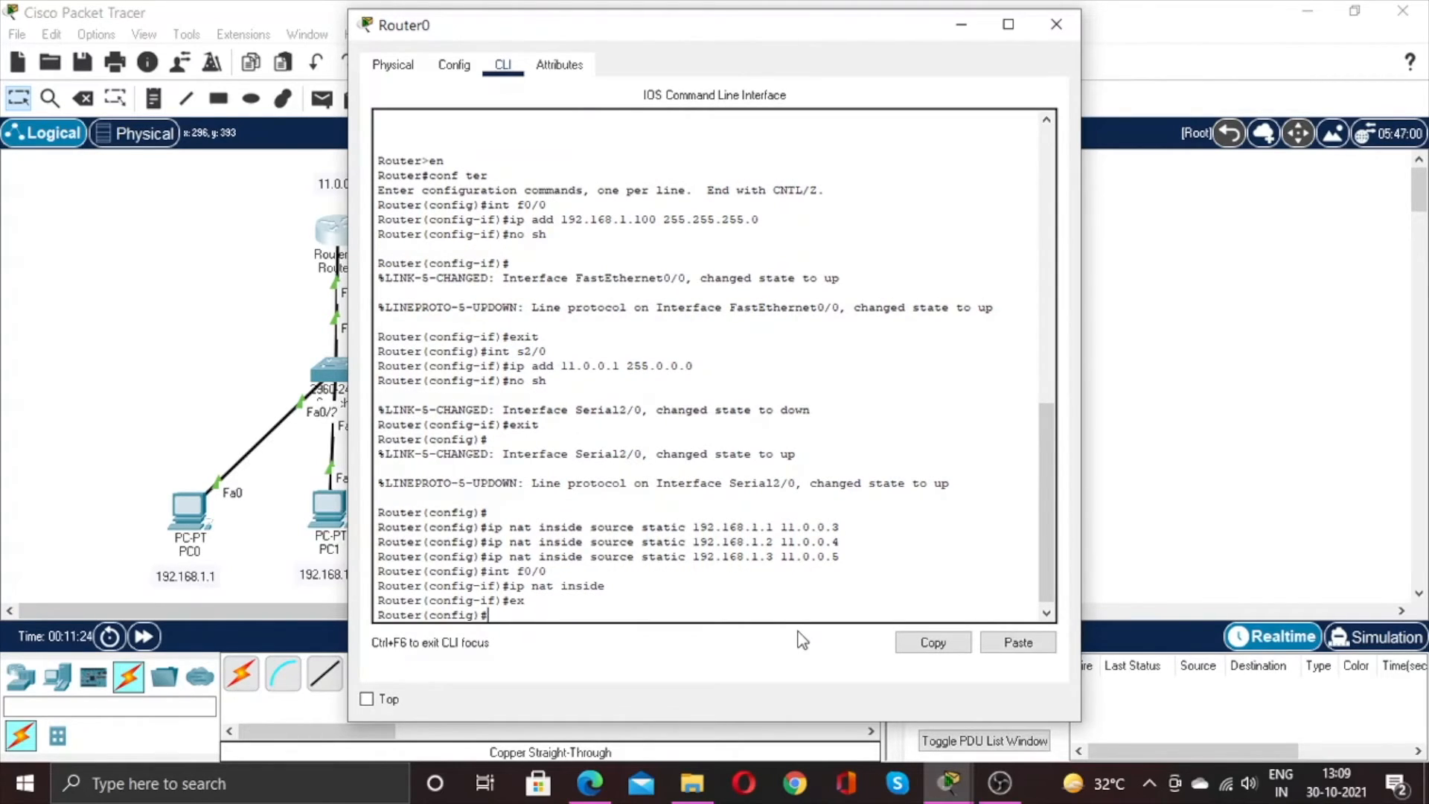
Mark Router0's serial interface s2/0 as the NAT outside interface with ip nat outside, exit interface configuration, and close the Router0 window.
{"action": "type", "text": "int s2/0"}
{"action": "key", "text": "Return"}
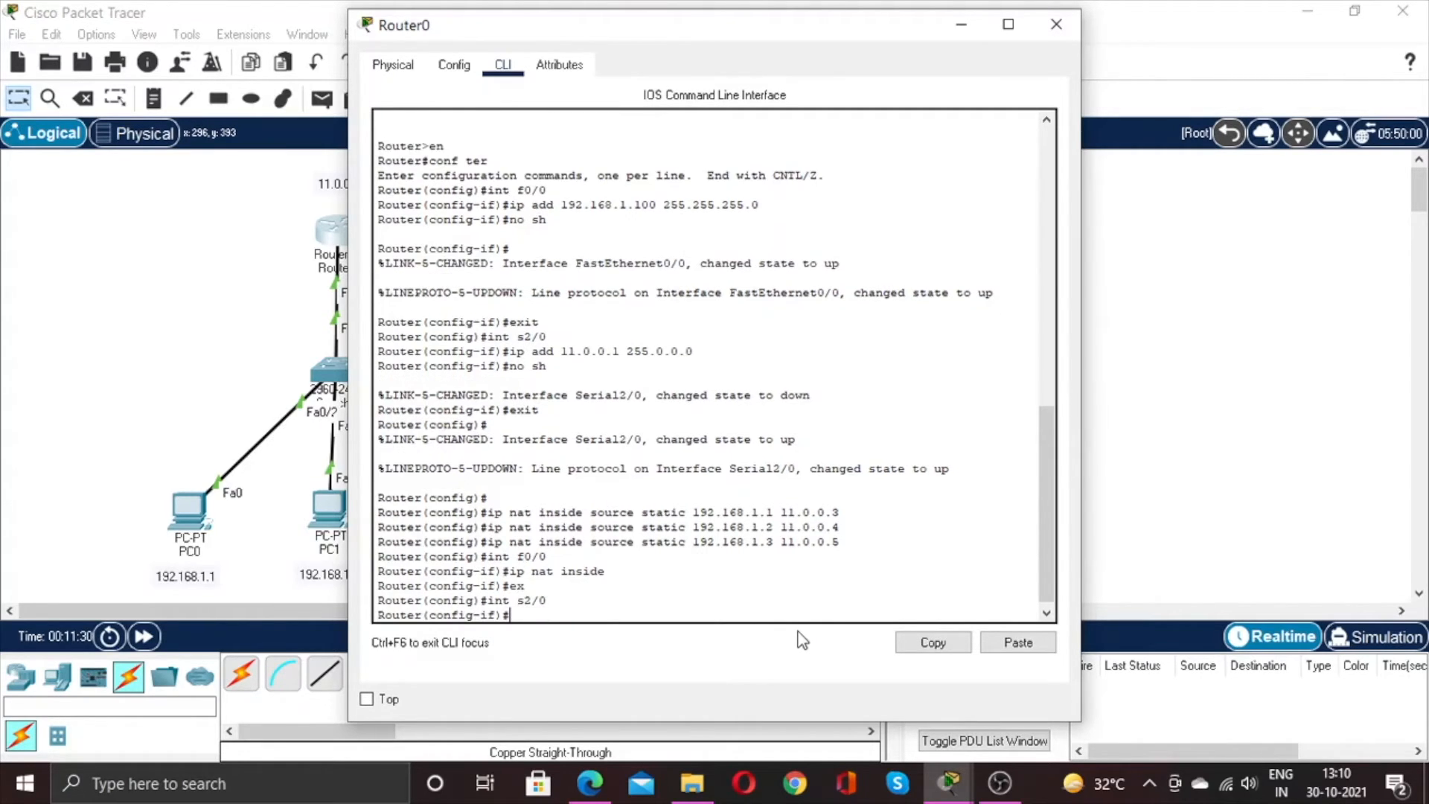
{"action": "type", "text": "ip nat outside"}
{"action": "key", "text": "Return"}
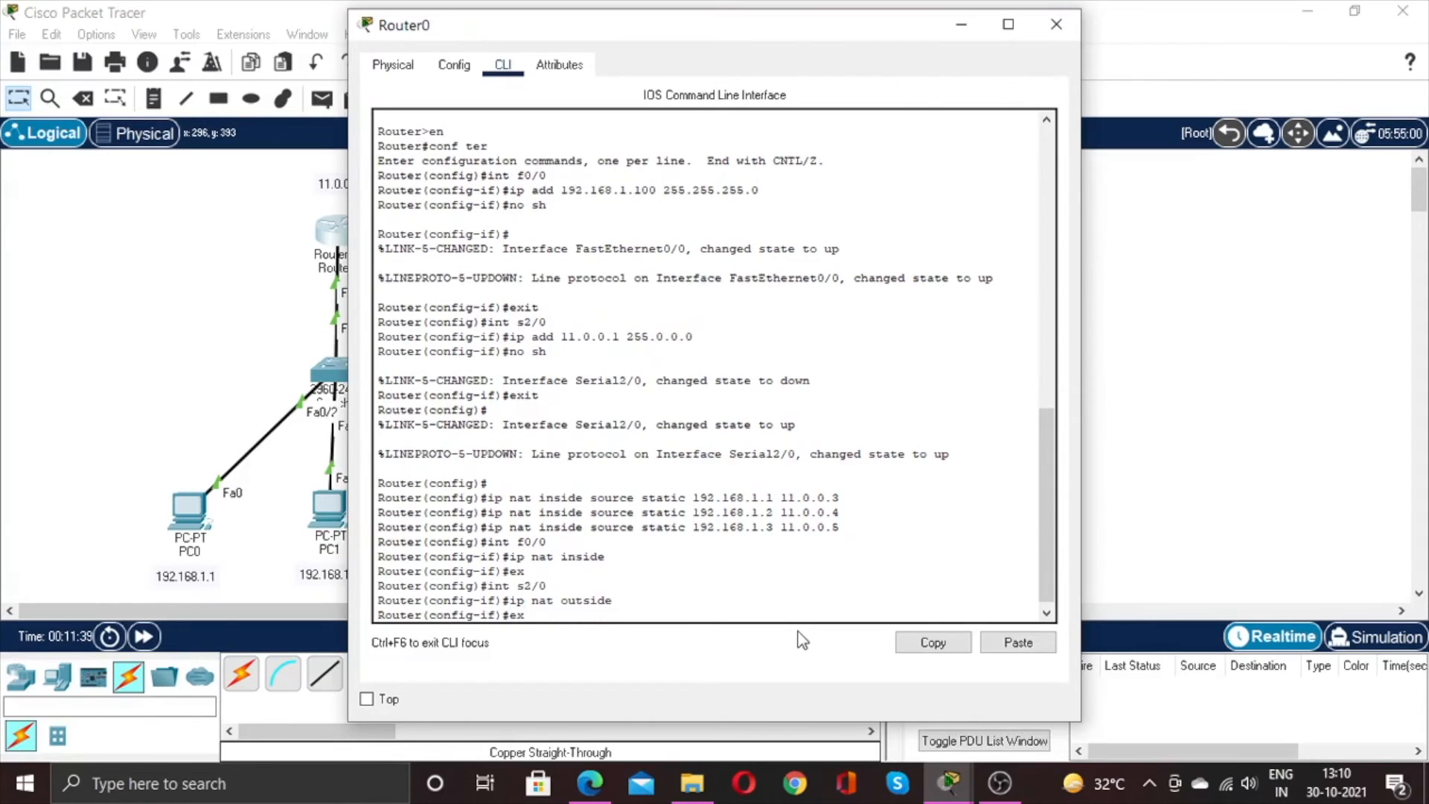
{"action": "type", "text": "ex"}
{"action": "key", "text": "Return"}
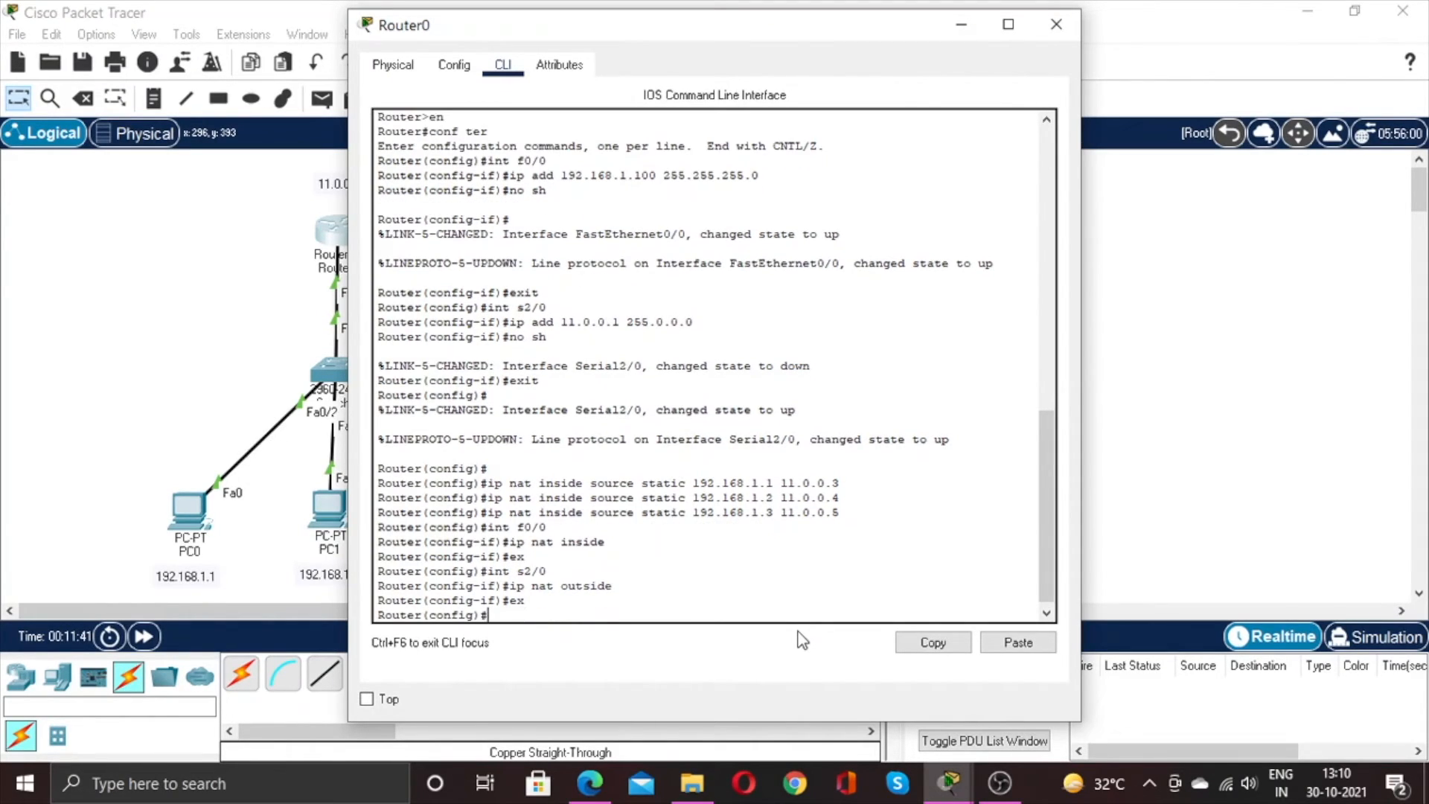
{"action": "left_click", "coordinate": [1056, 24]}
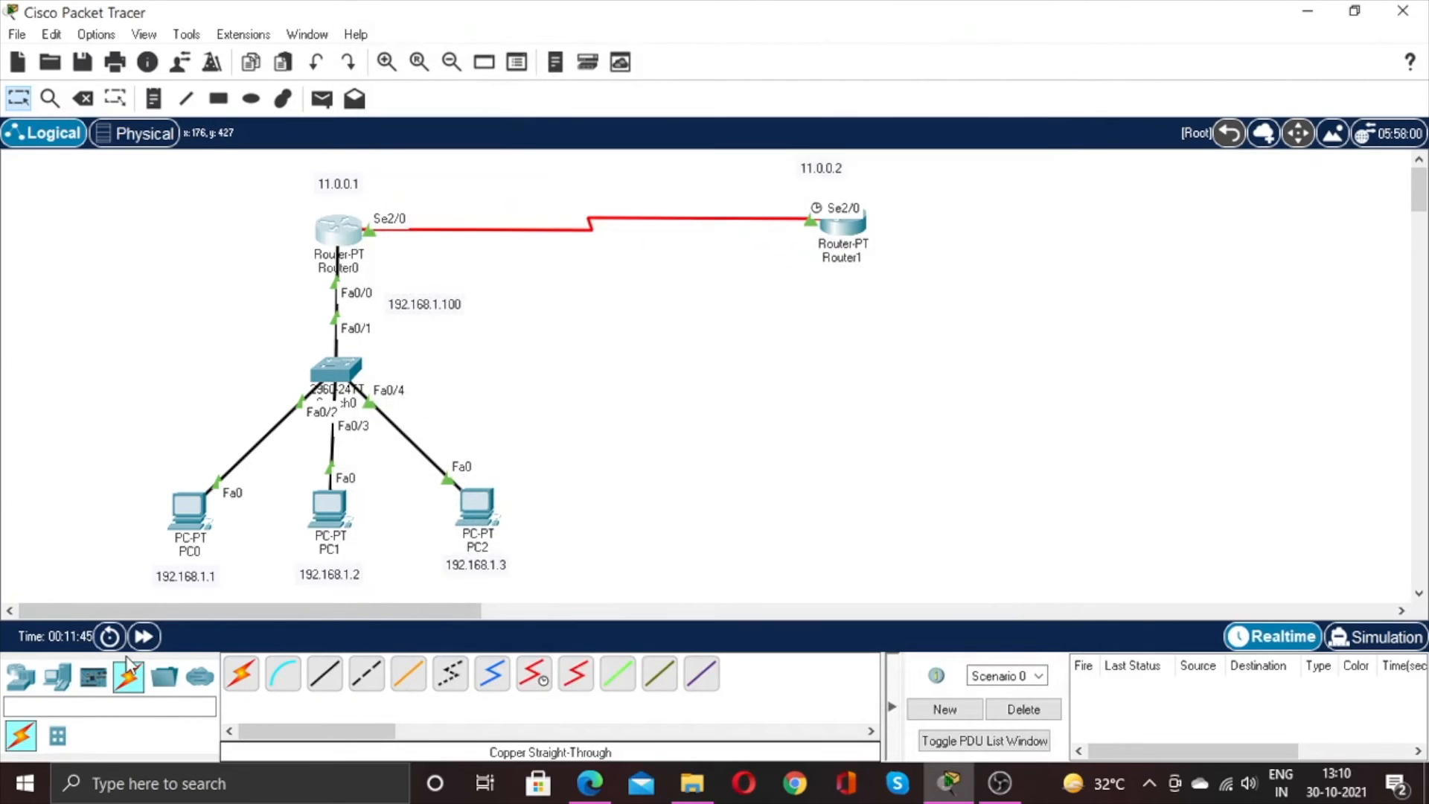
Ping Router1's serial address 11.0.0.2 from PC0's command prompt and close the PC0 window.
{"action": "left_click", "coordinate": [191, 525]}
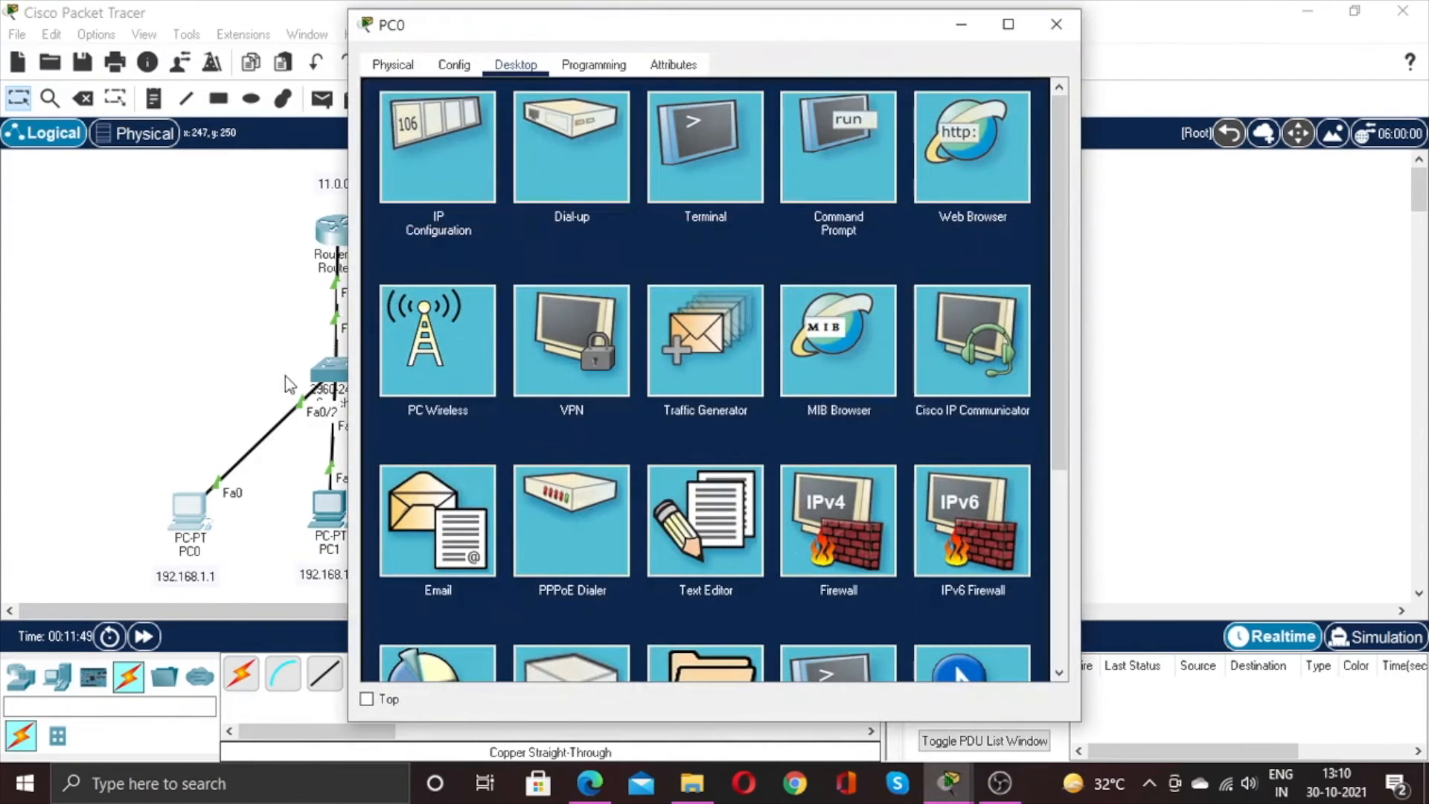
{"action": "left_click", "coordinate": [833, 178]}
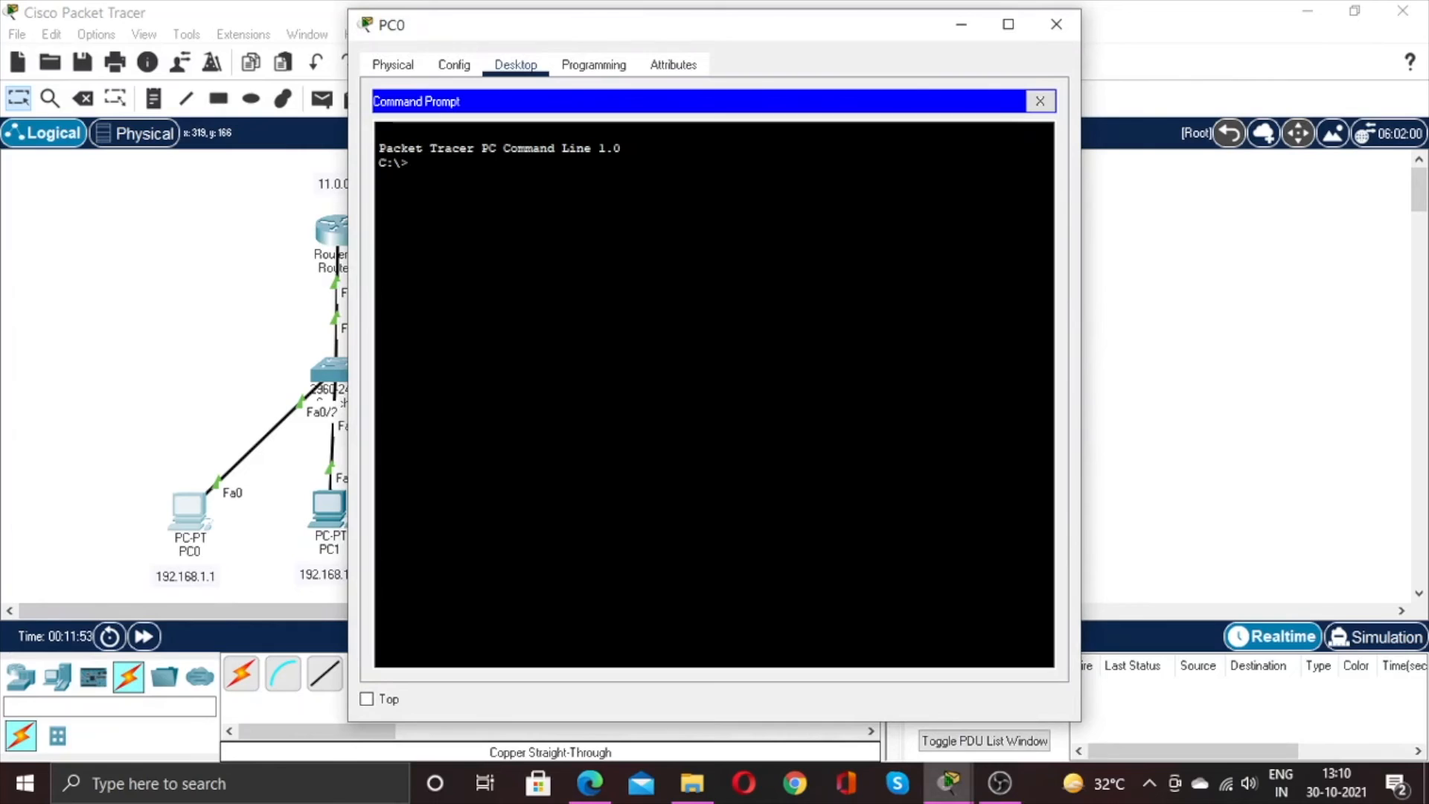
{"action": "type", "text": "ping 11.0.0.2"}
{"action": "key", "text": "Return"}
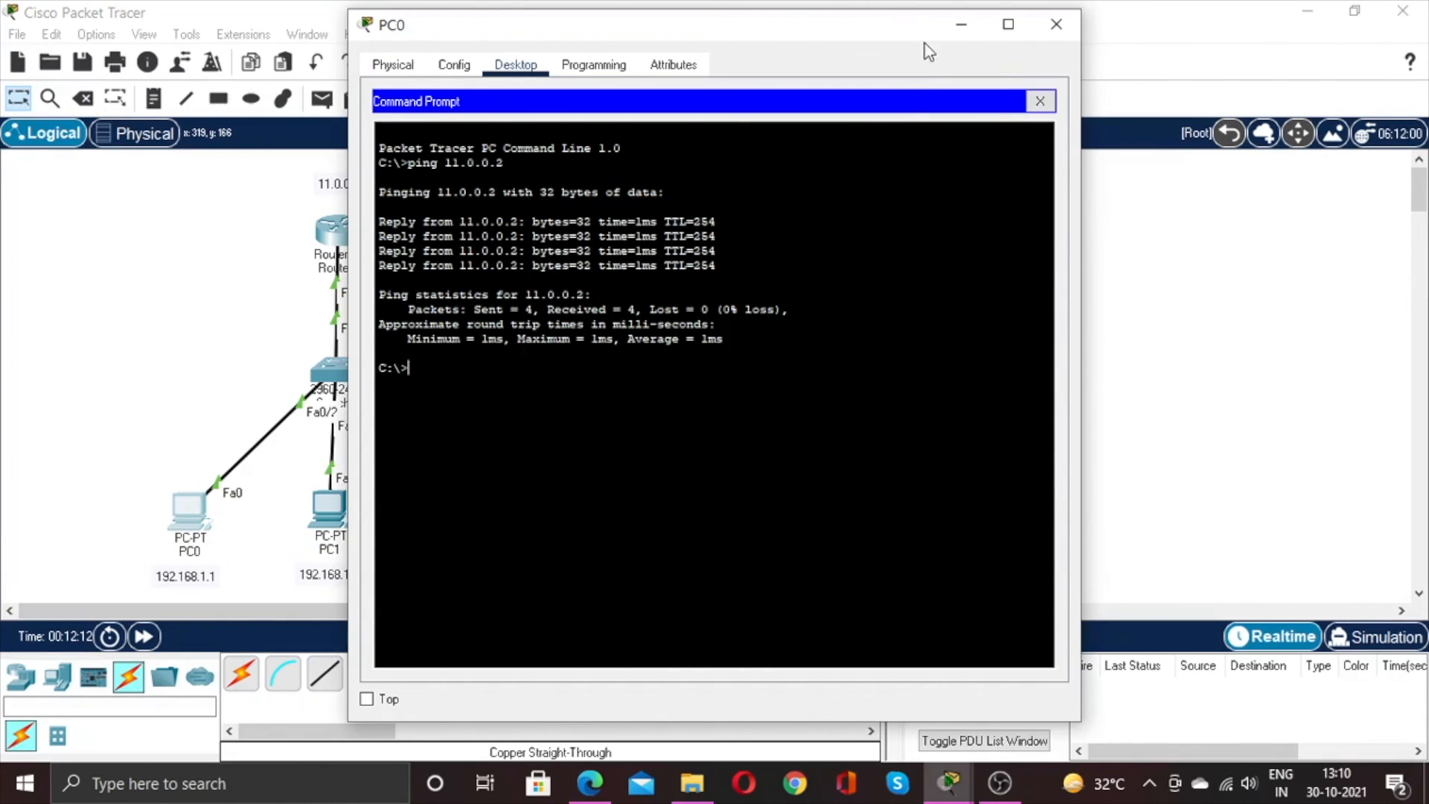
{"action": "left_click", "coordinate": [1055, 24]}
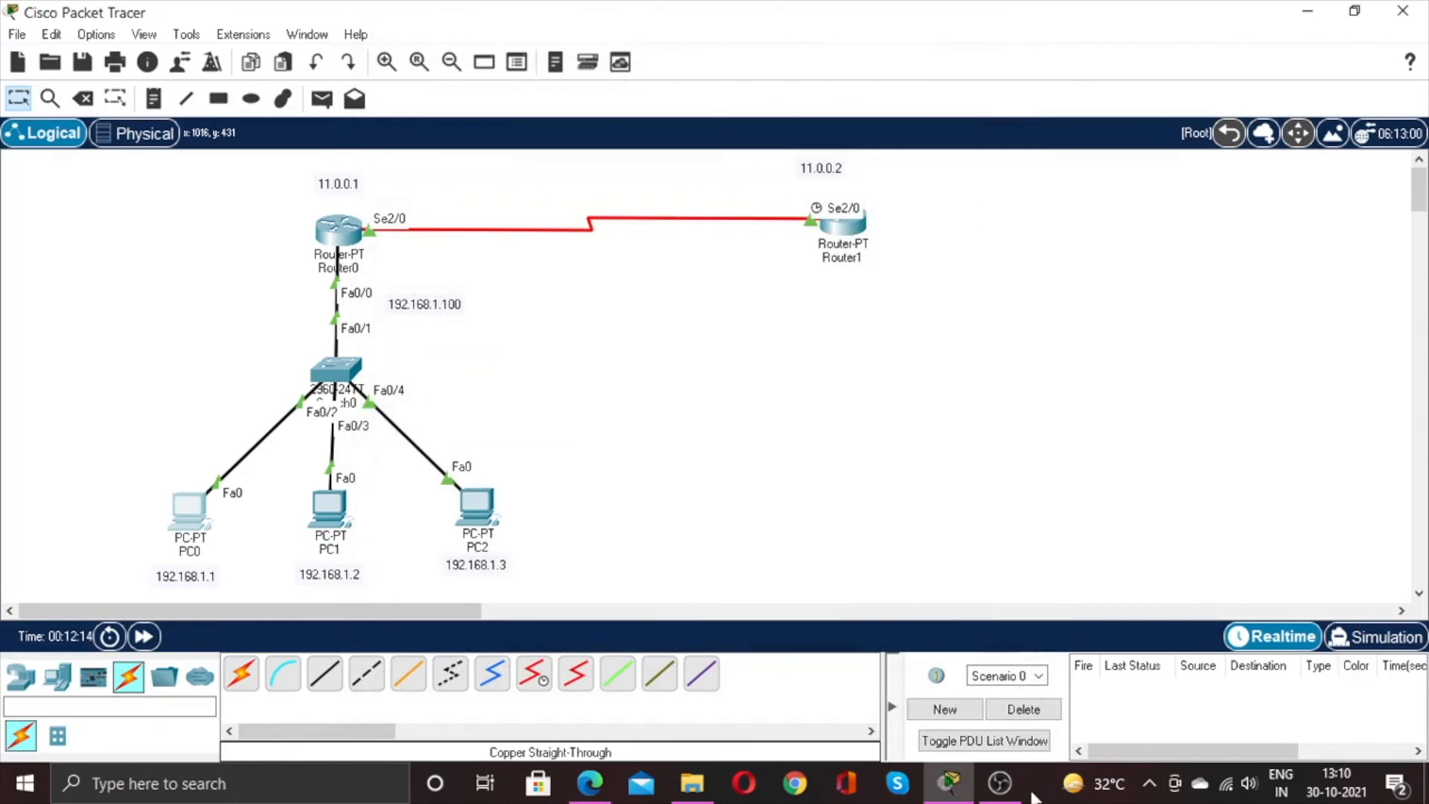
{"action": "left_click", "coordinate": [999, 783]}
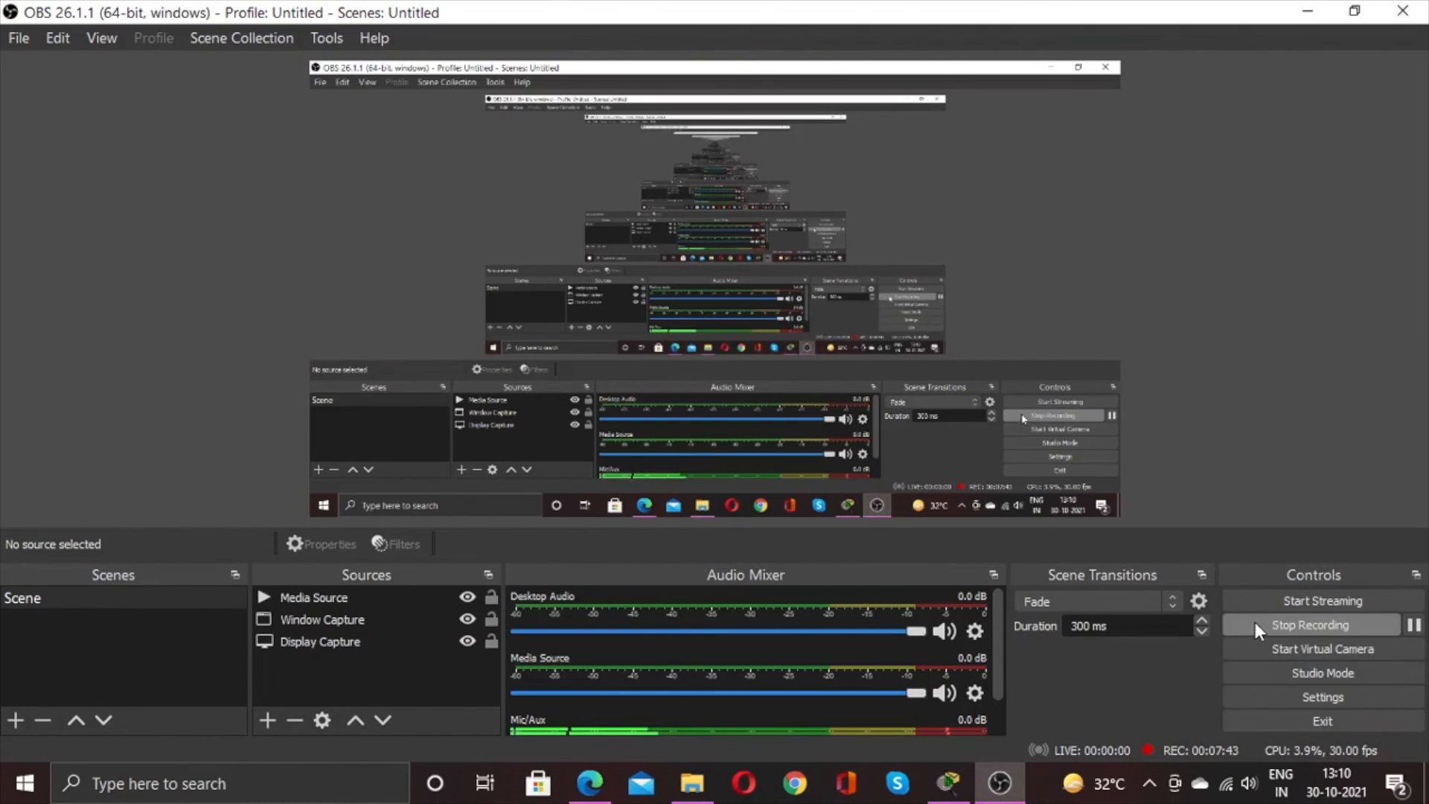